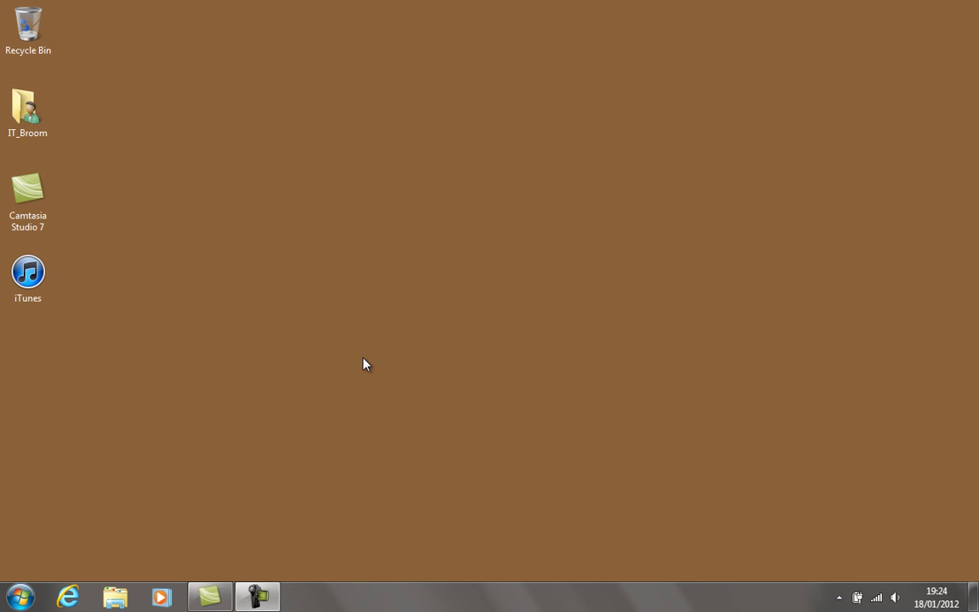
# - Browse from IT_Broom to the Music library, look inside Absolution, then return to Public Music
pyautogui.doubleClick(28, 110)
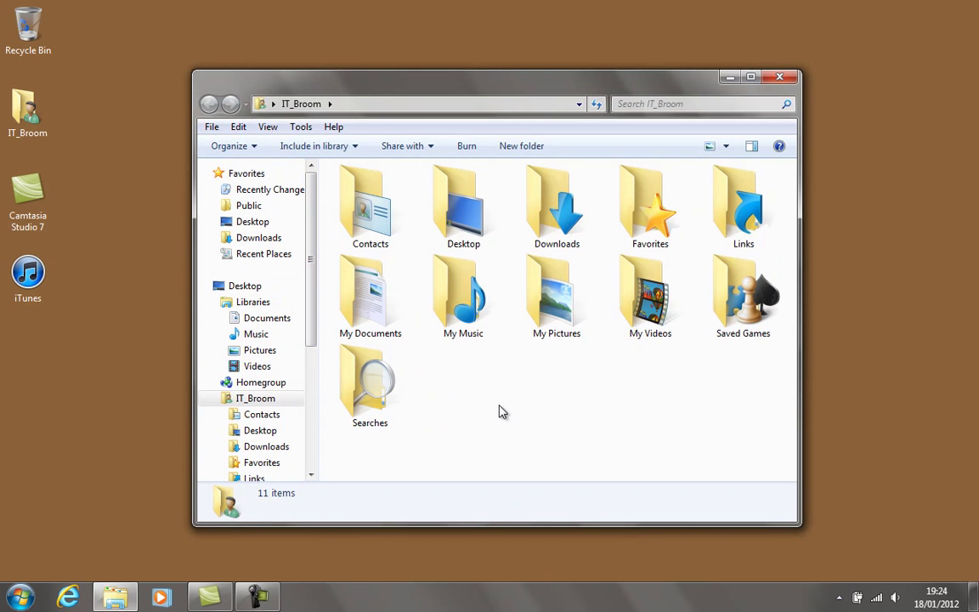
pyautogui.click(260, 339)
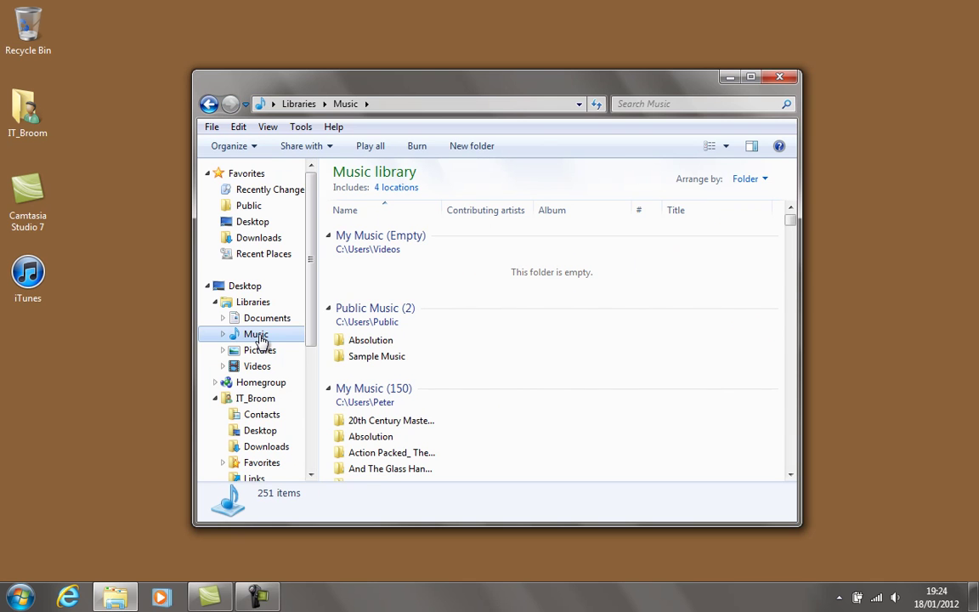
pyautogui.click(356, 348)
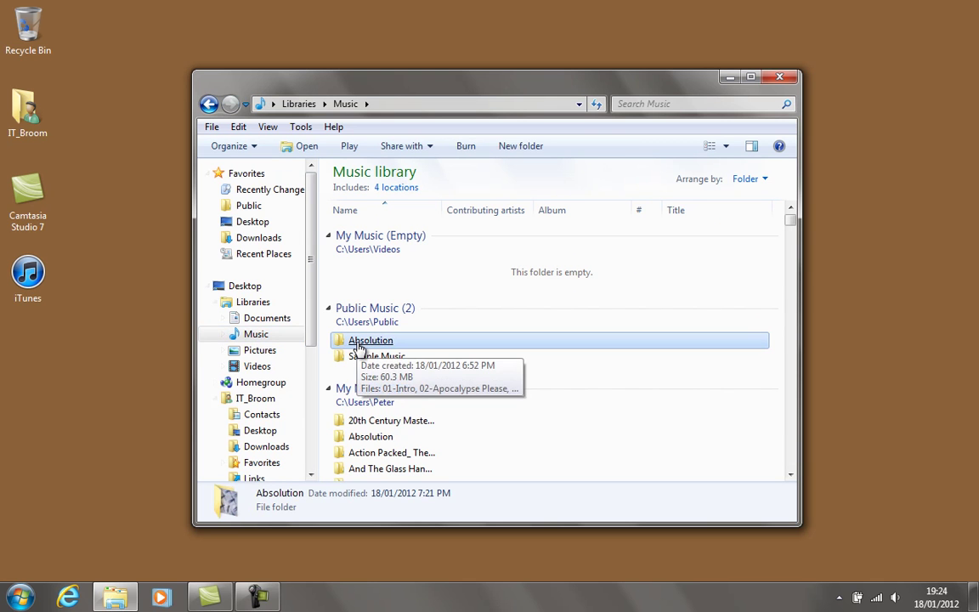
pyautogui.doubleClick(359, 349)
pyautogui.click(359, 345)
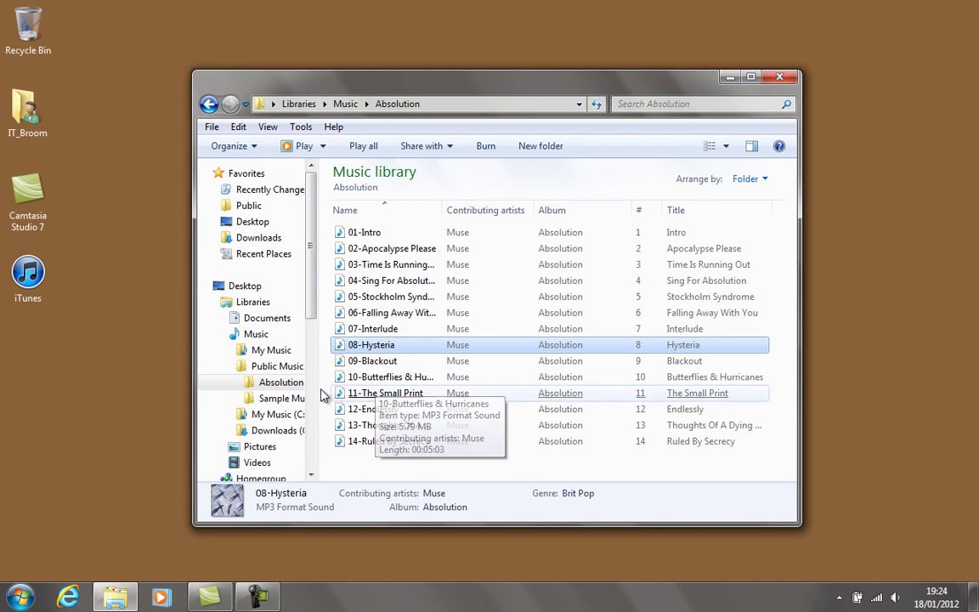
pyautogui.click(276, 369)
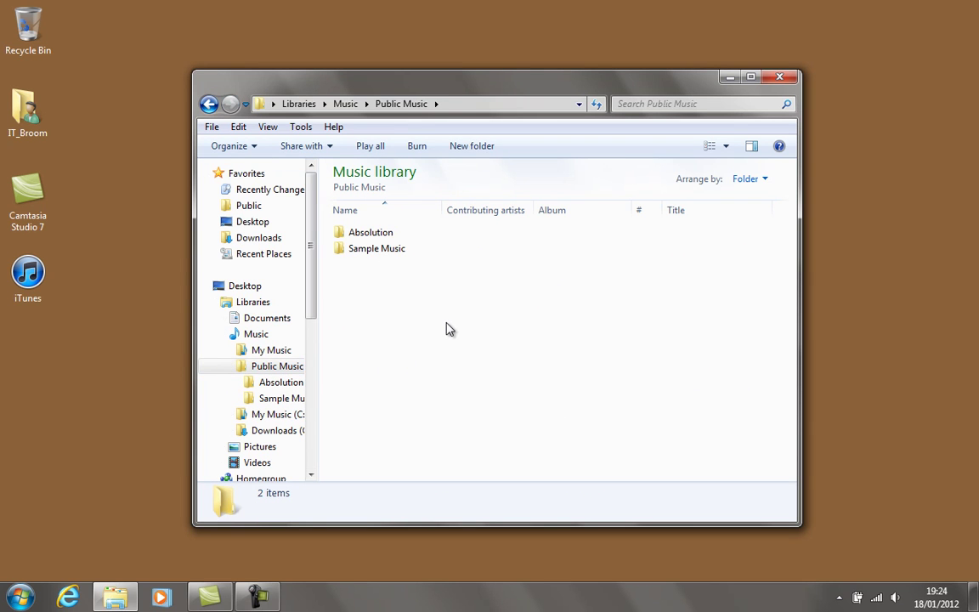
# - Send the Absolution folder to 'Wipe with Ashampoo WinOptimizer 6' from its right-click menu
pyautogui.rightClick(377, 242)
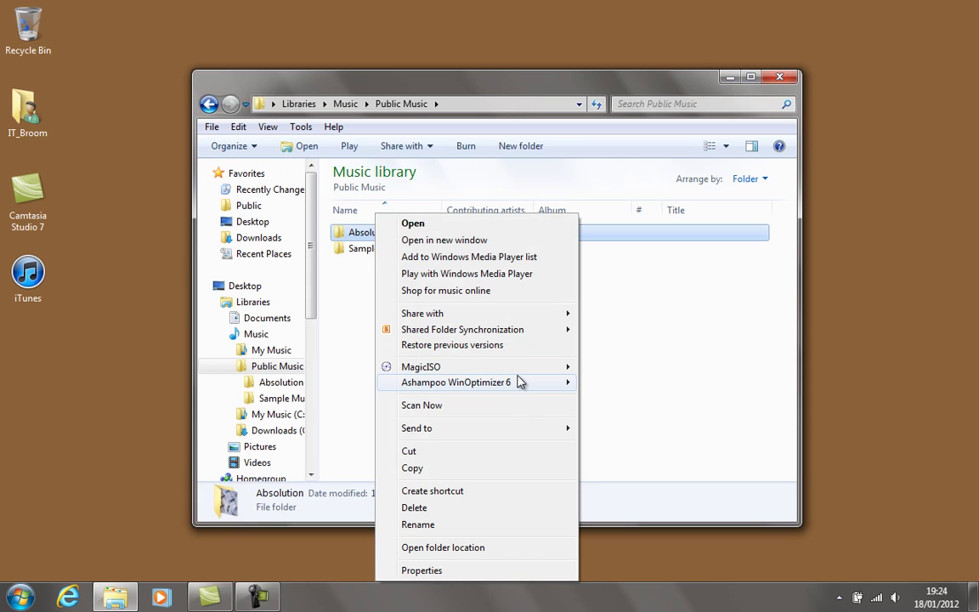
pyautogui.moveTo(522, 387)
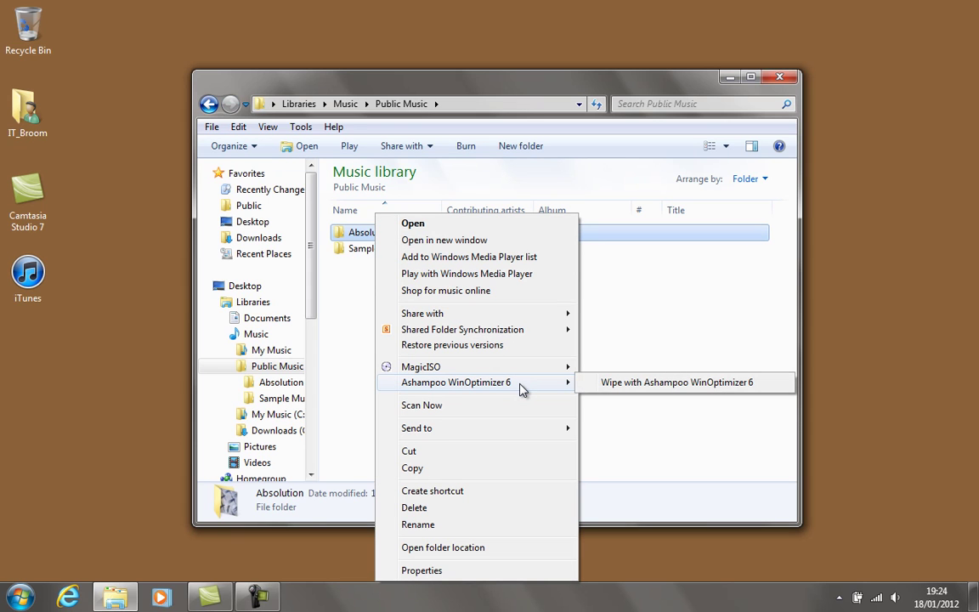
pyautogui.click(621, 389)
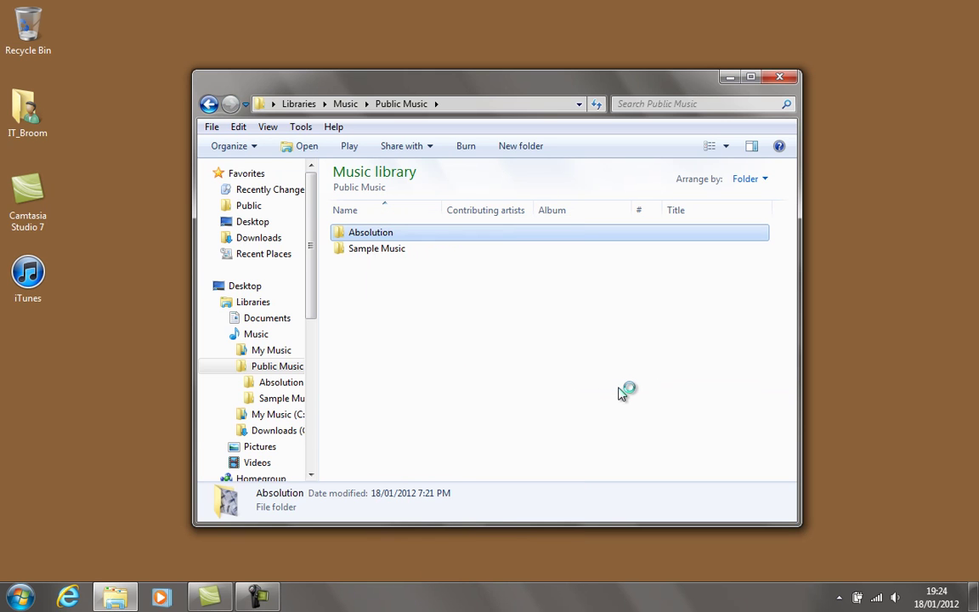
# - Confirm the permanent wipe of Absolution and move the progress and crash windows aside
pyautogui.click(521, 351)
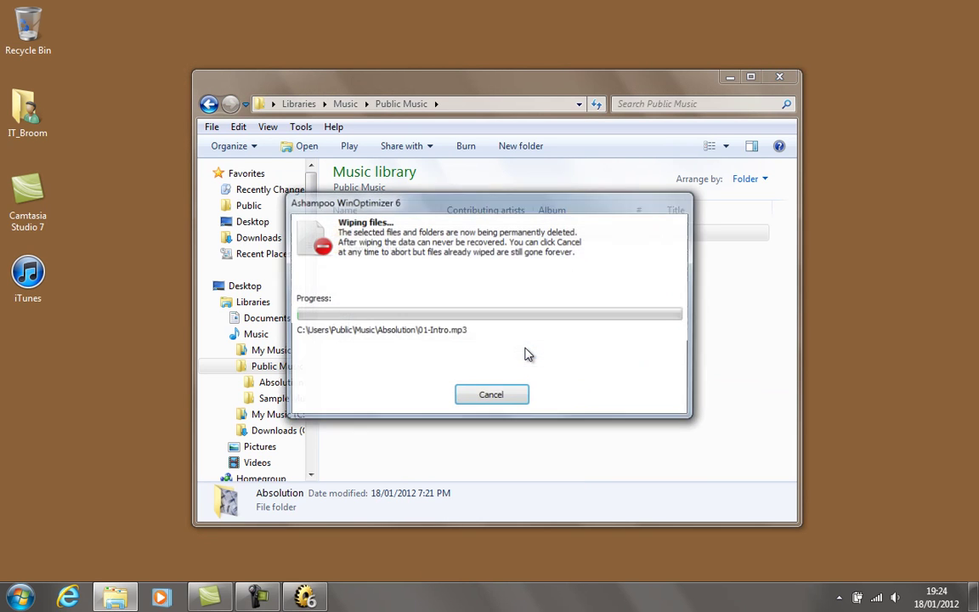
pyautogui.moveTo(509, 214); pyautogui.dragTo(623, 196)
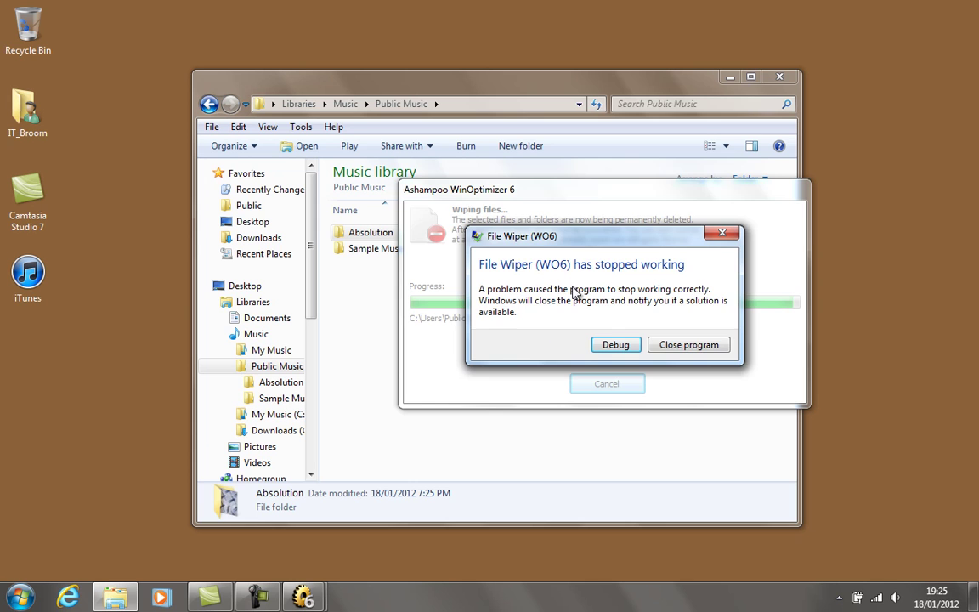
pyautogui.moveTo(571, 241); pyautogui.dragTo(586, 167)
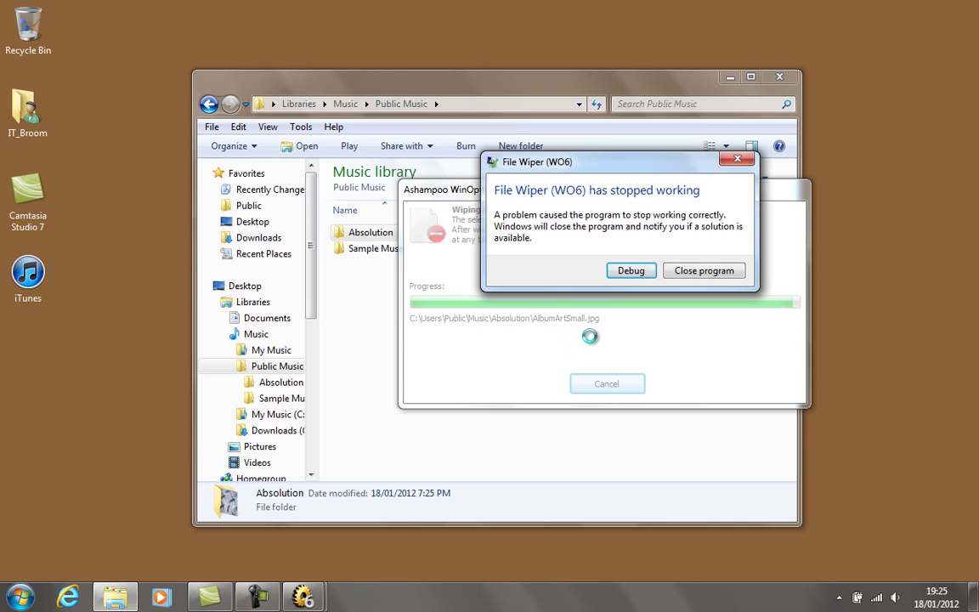
# - Close the crashed wiper, open Absolution, and show hidden files and protected operating system files
pyautogui.click(698, 278)
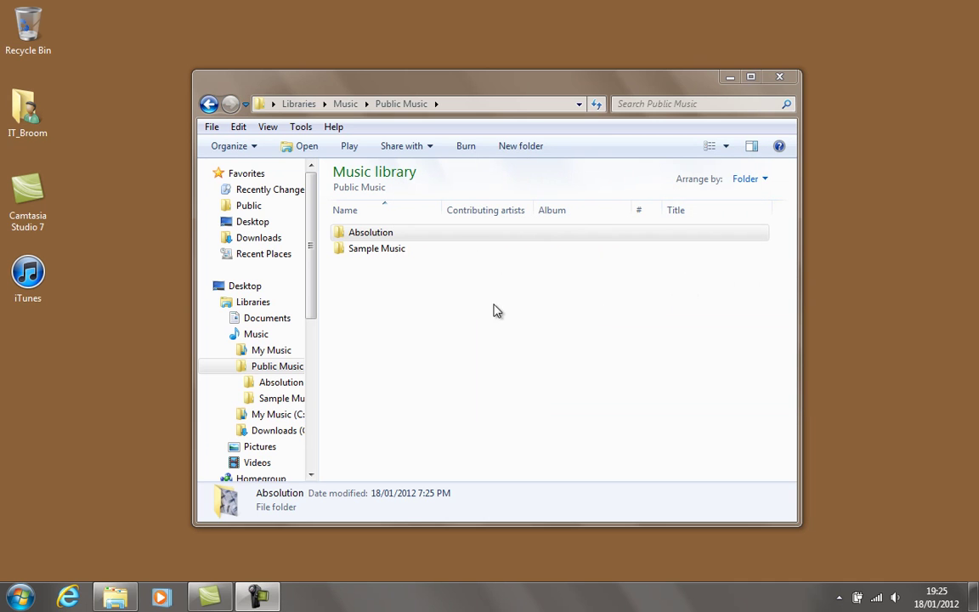
pyautogui.doubleClick(382, 234)
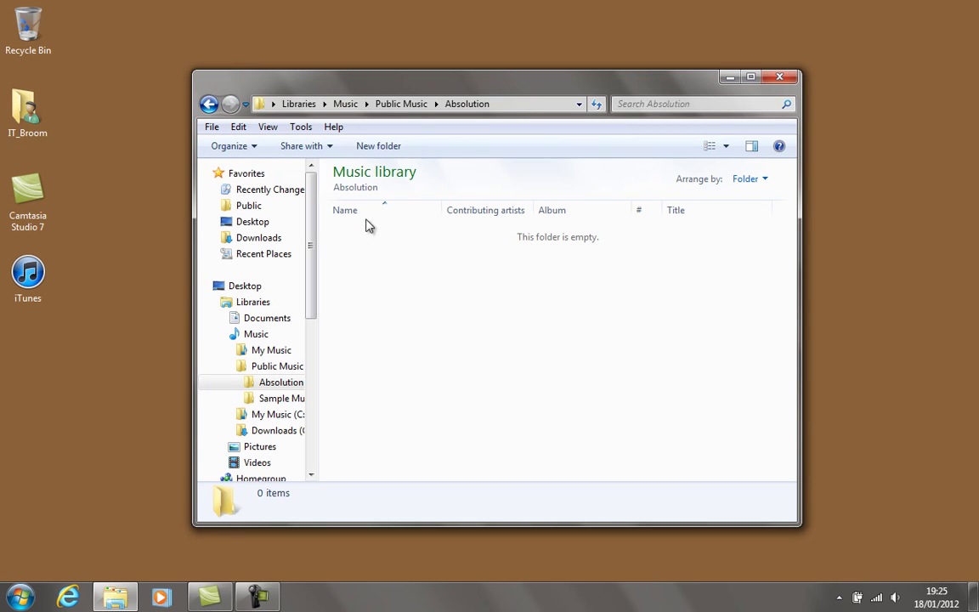
pyautogui.click(300, 126)
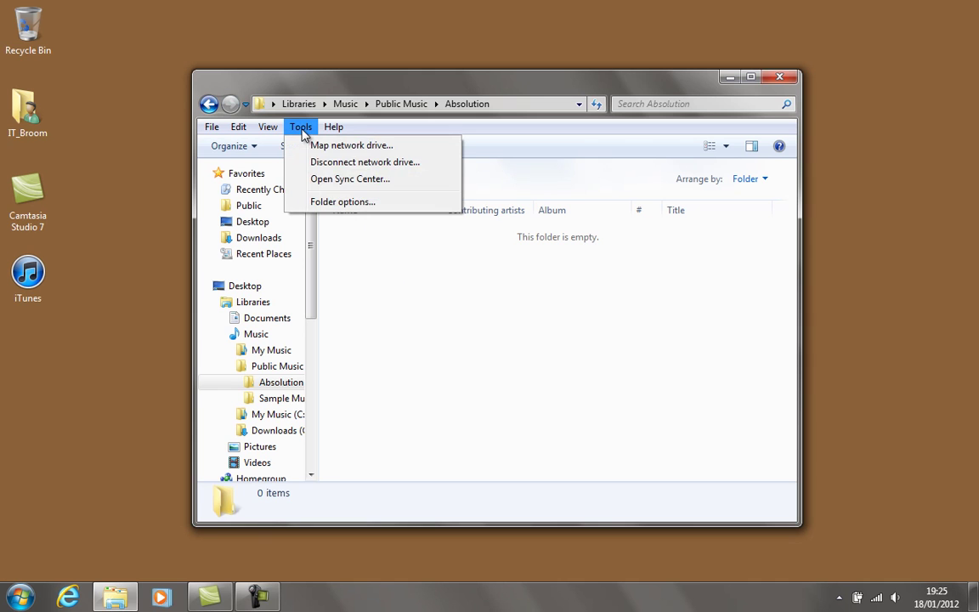
pyautogui.click(342, 202)
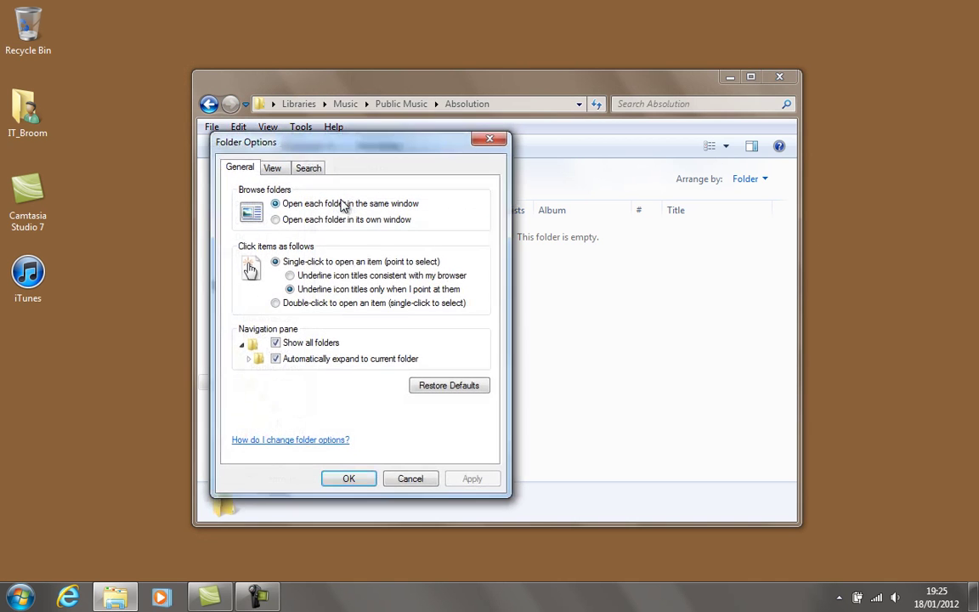
pyautogui.click(273, 168)
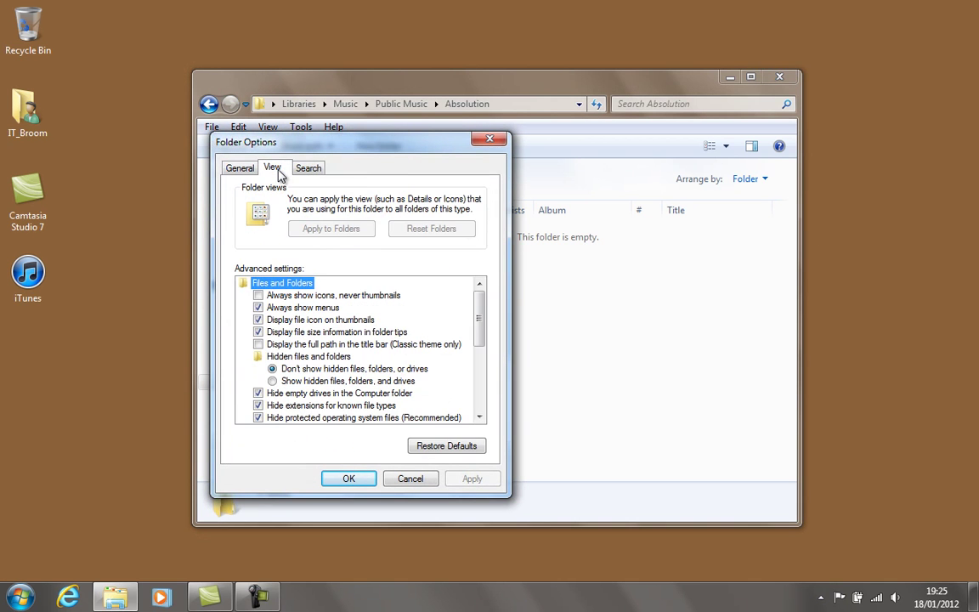
pyautogui.click(297, 381)
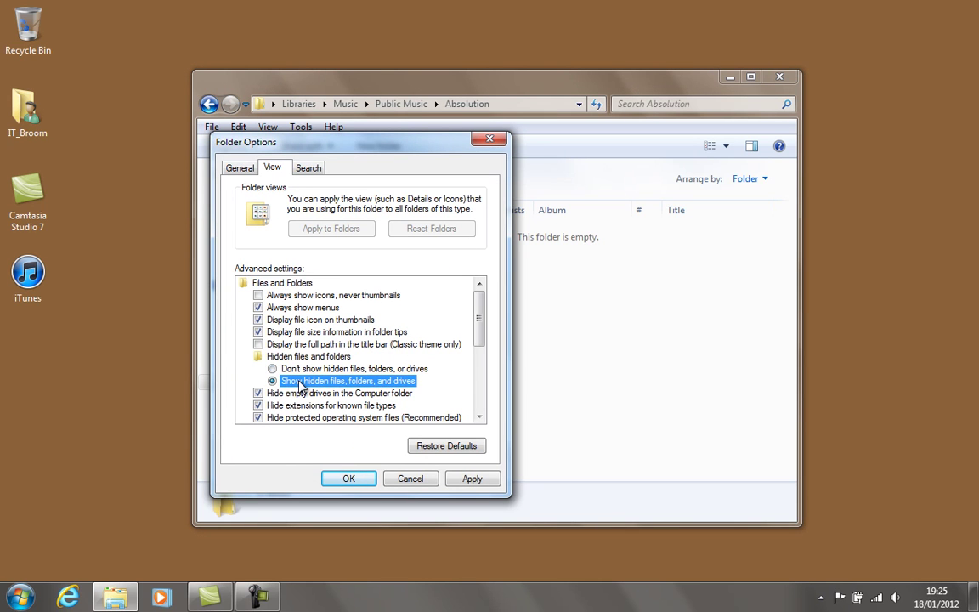
pyautogui.click(258, 418)
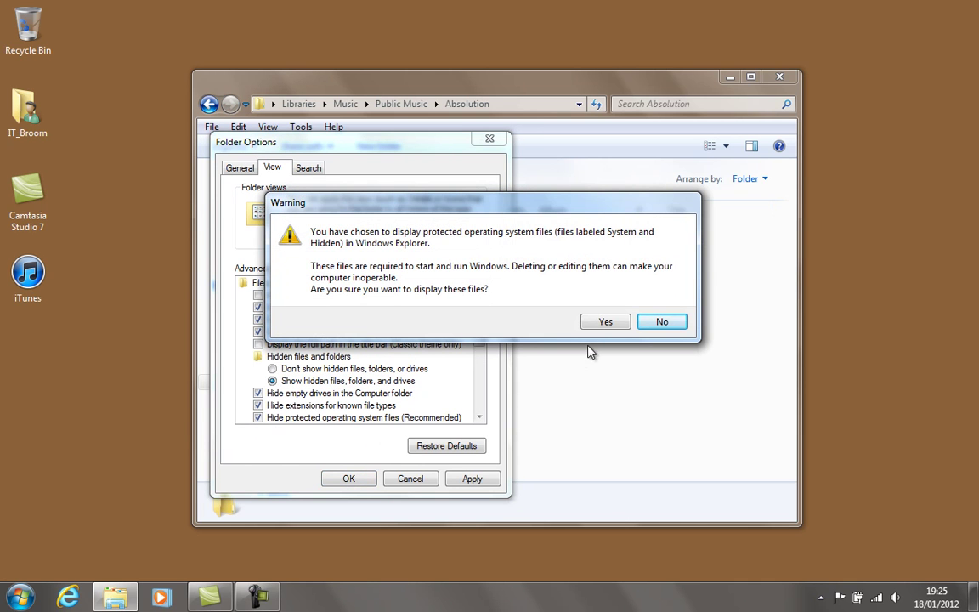
pyautogui.click(605, 322)
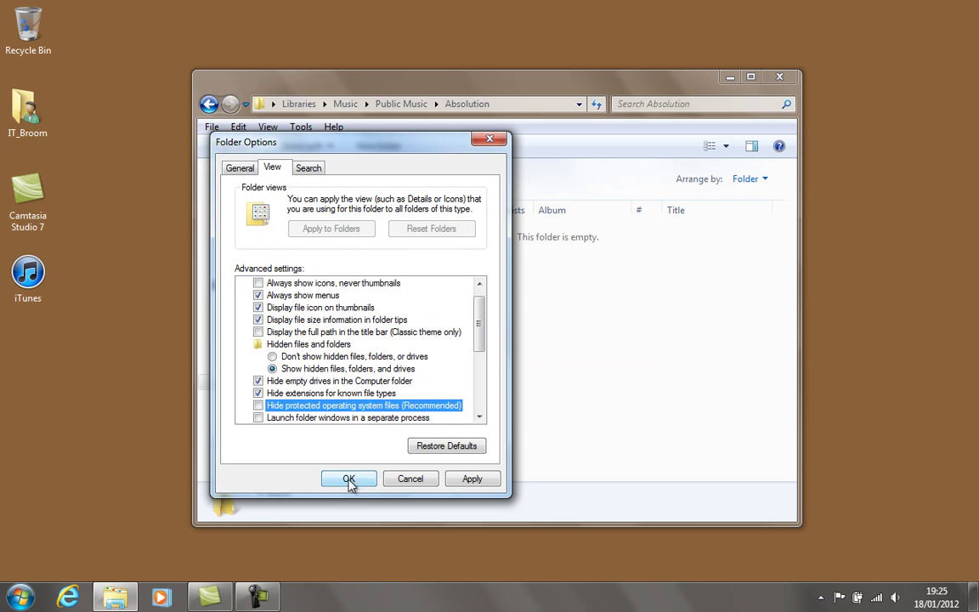
pyautogui.click(348, 479)
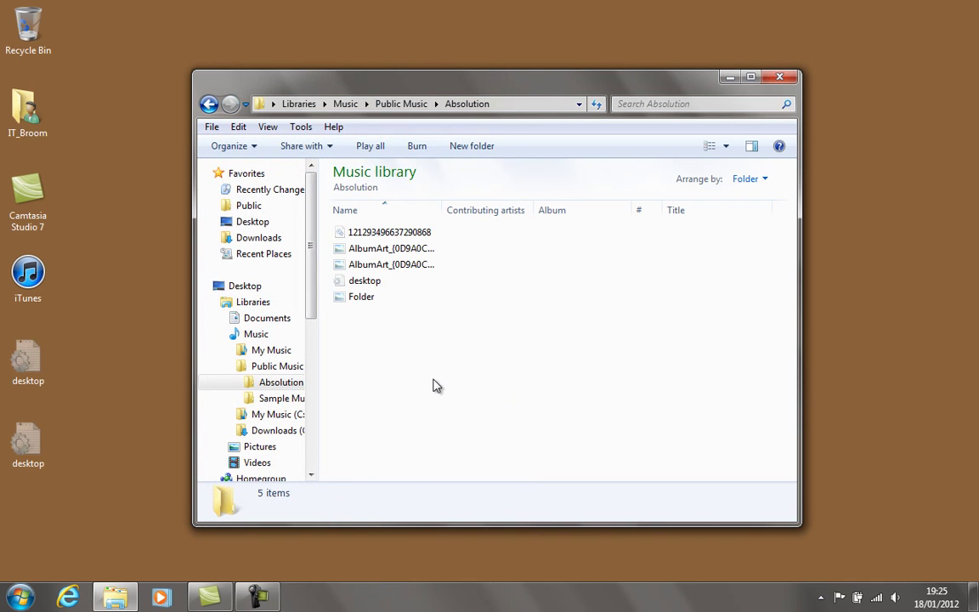
pyautogui.click(403, 267)
pyautogui.click(401, 250)
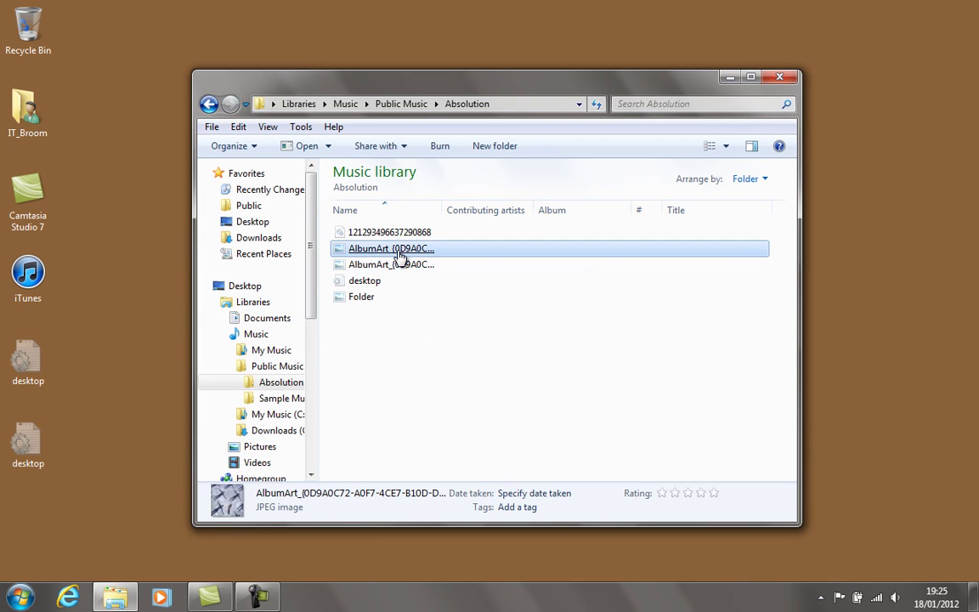
pyautogui.press('Up')
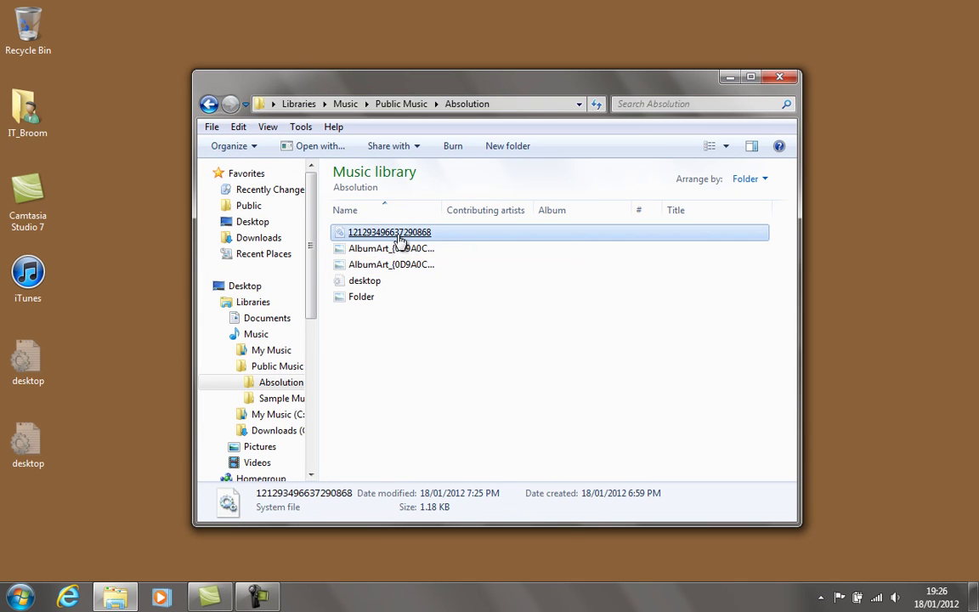
pyautogui.rightClick(399, 238)
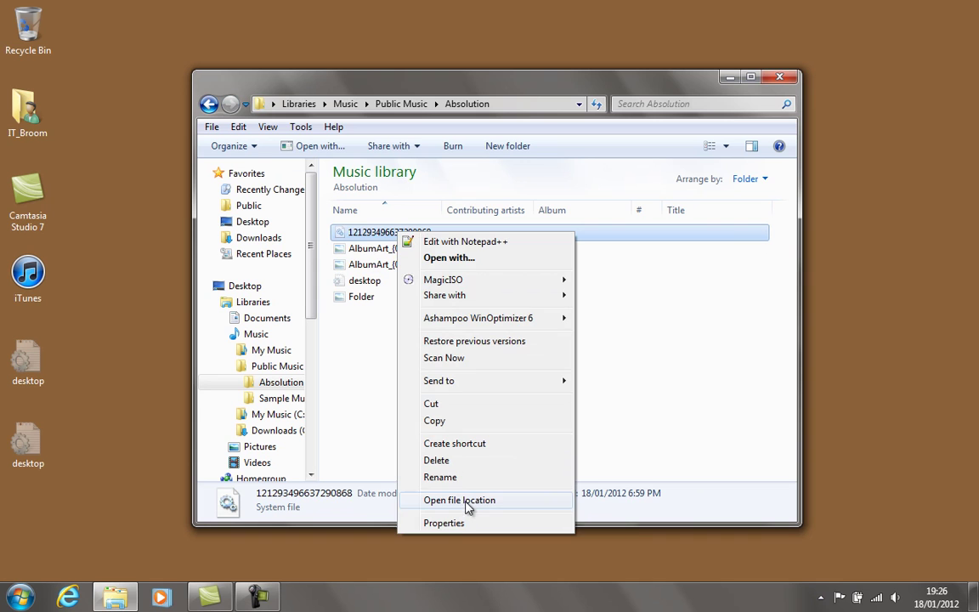
pyautogui.click(445, 522)
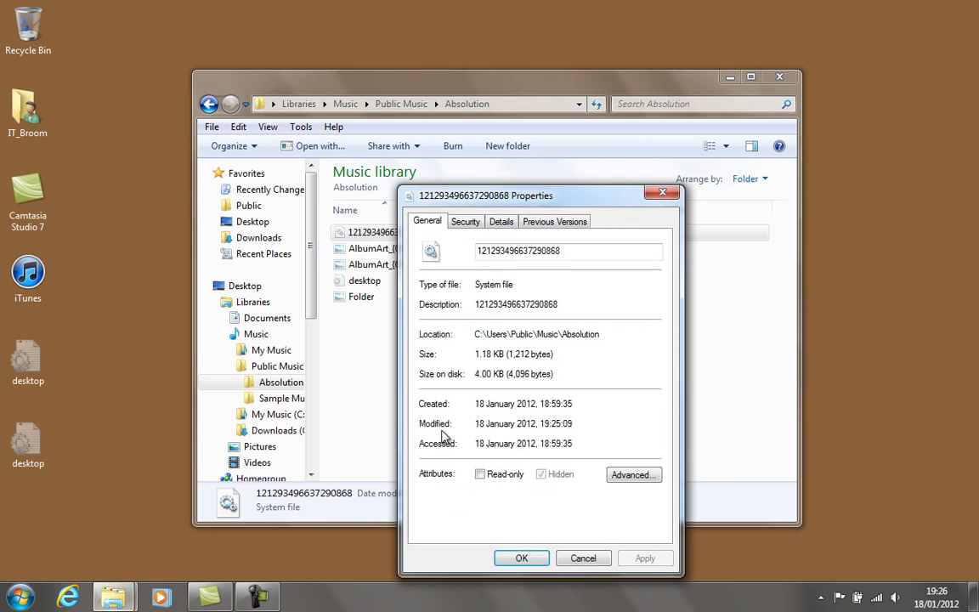
pyautogui.doubleClick(550, 254)
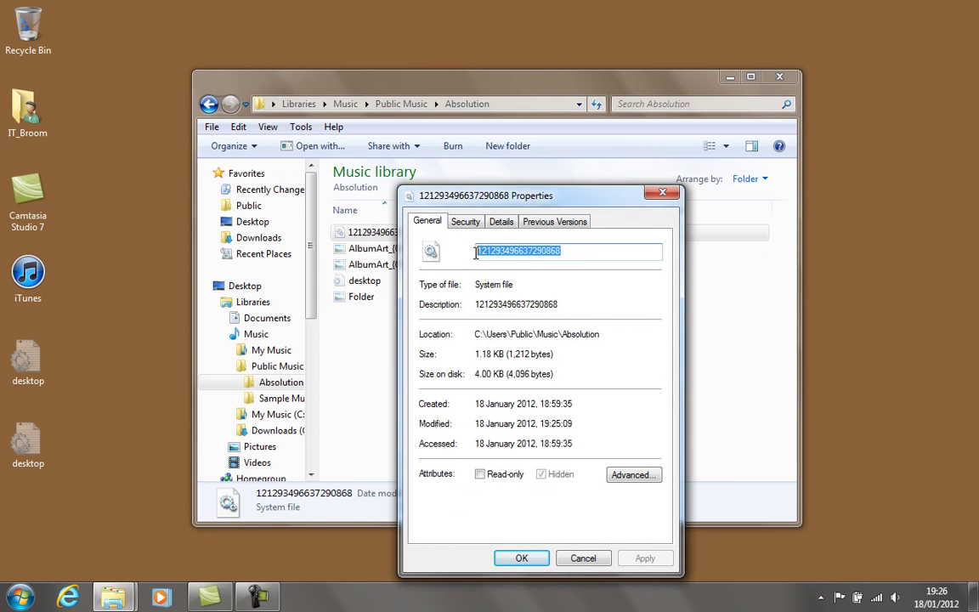
pyautogui.click(579, 253)
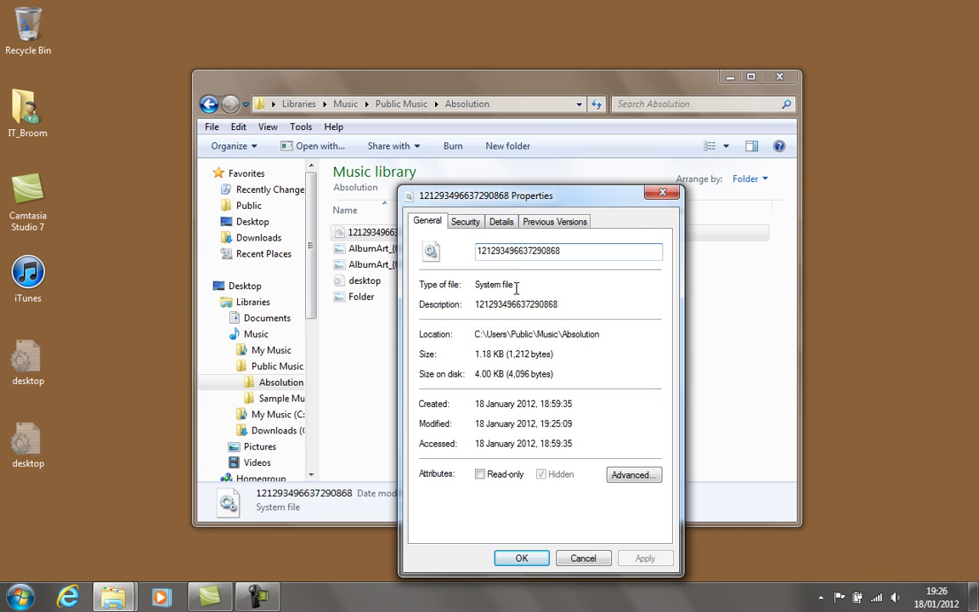
pyautogui.moveTo(518, 285); pyautogui.dragTo(446, 258)
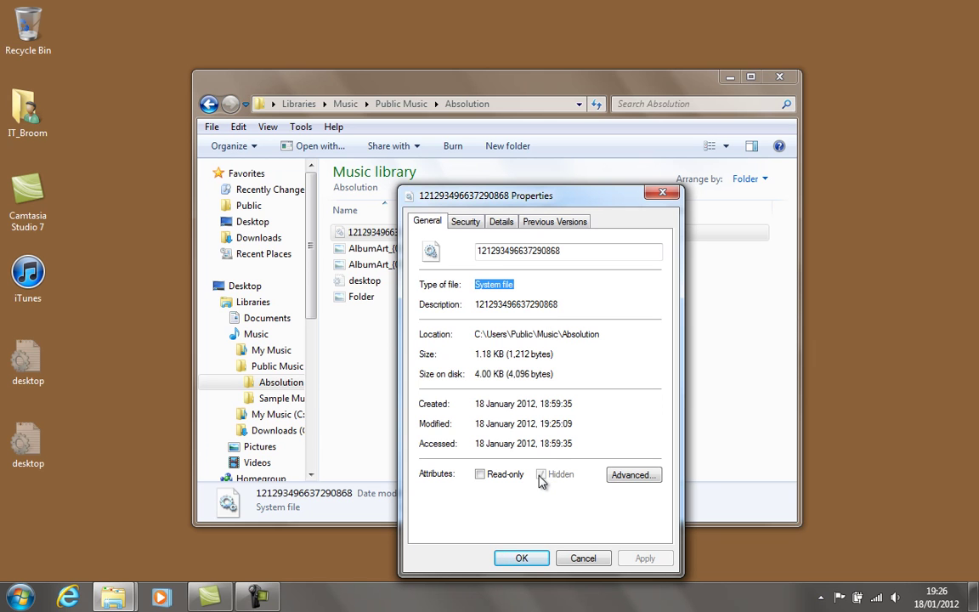
# - Untick 'File is ready for archiving' in Advanced attributes and close Properties with OK
pyautogui.click(638, 476)
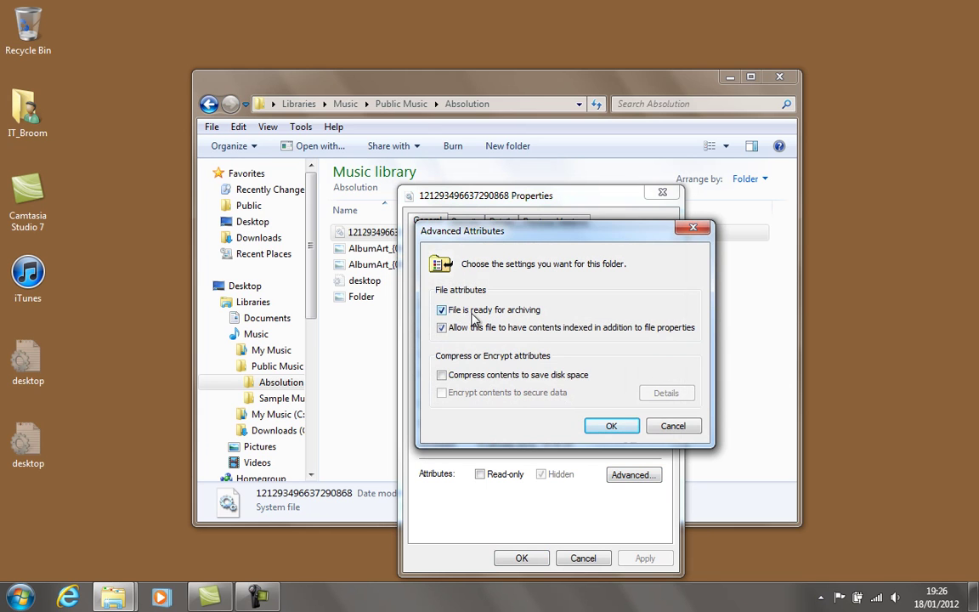
pyautogui.click(451, 312)
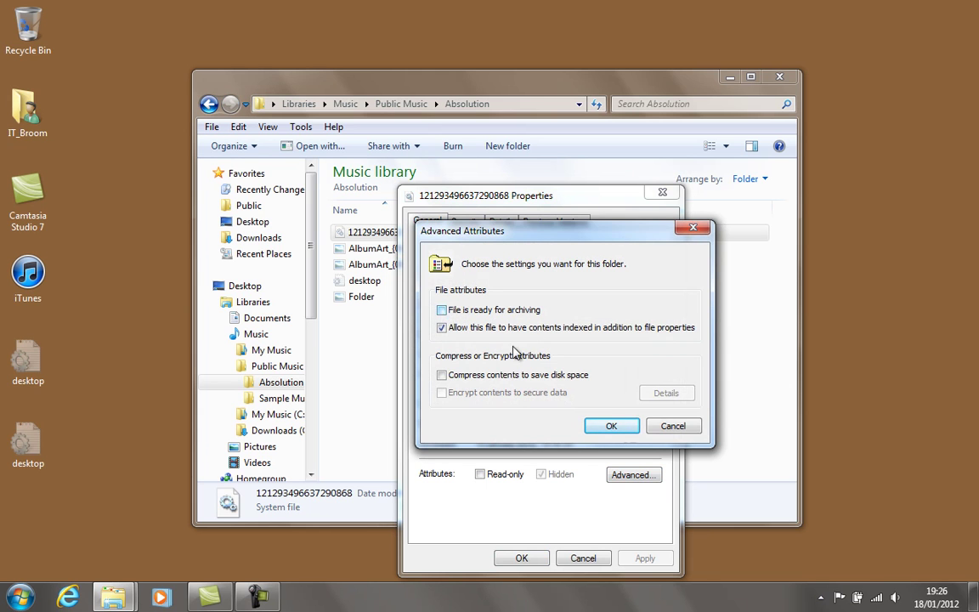
pyautogui.click(610, 425)
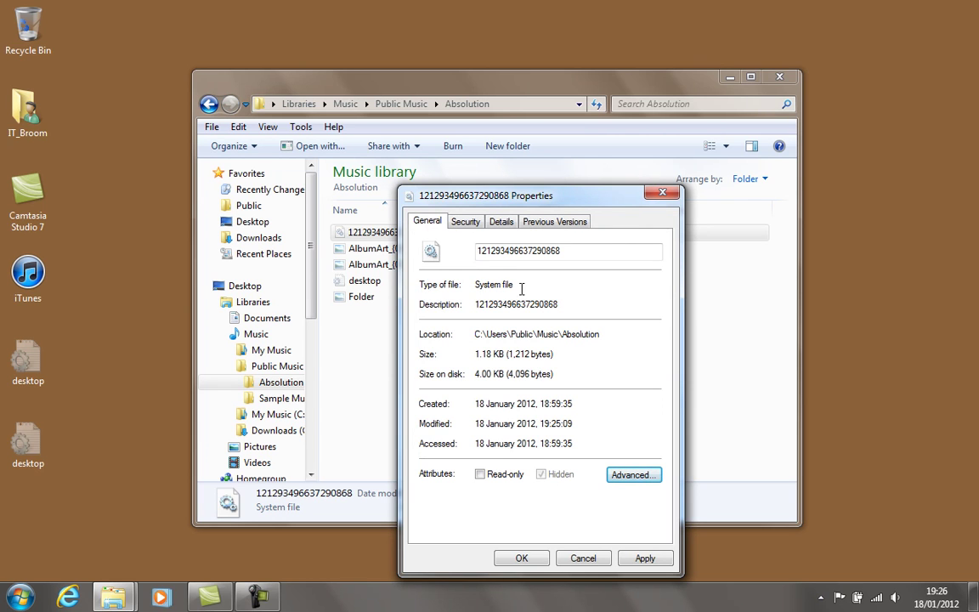
pyautogui.click(521, 558)
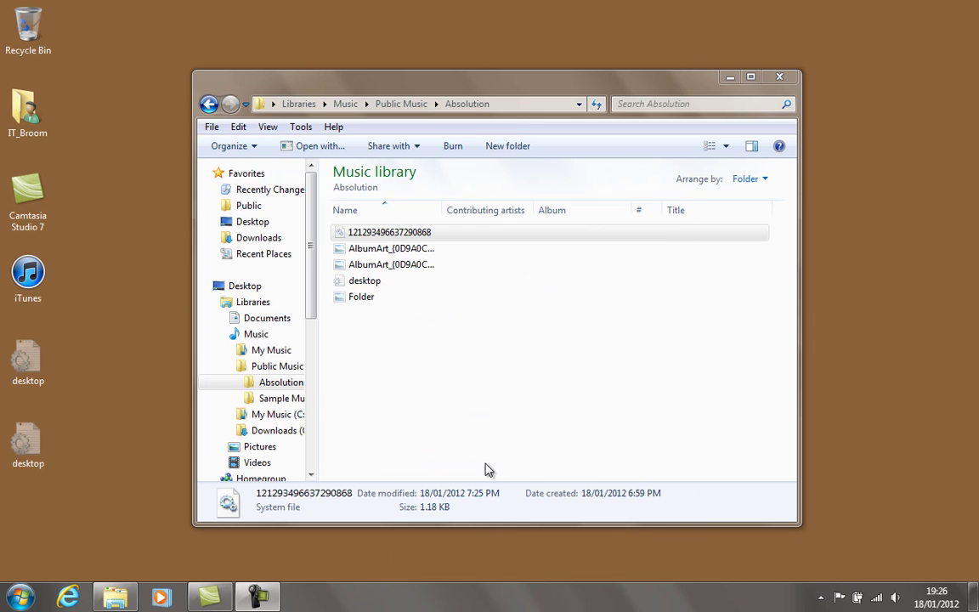
pyautogui.rightClick(414, 238)
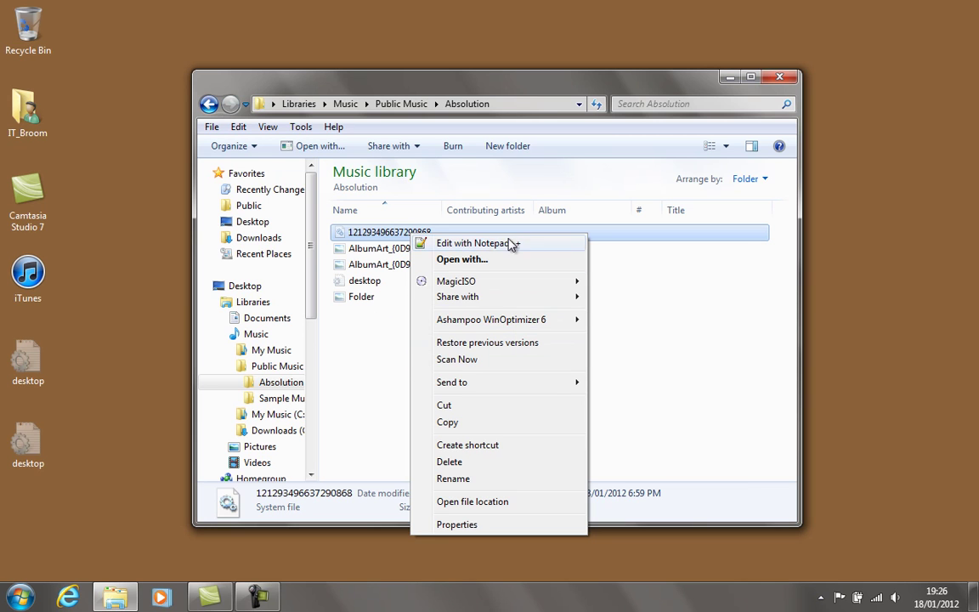
pyautogui.click(388, 329)
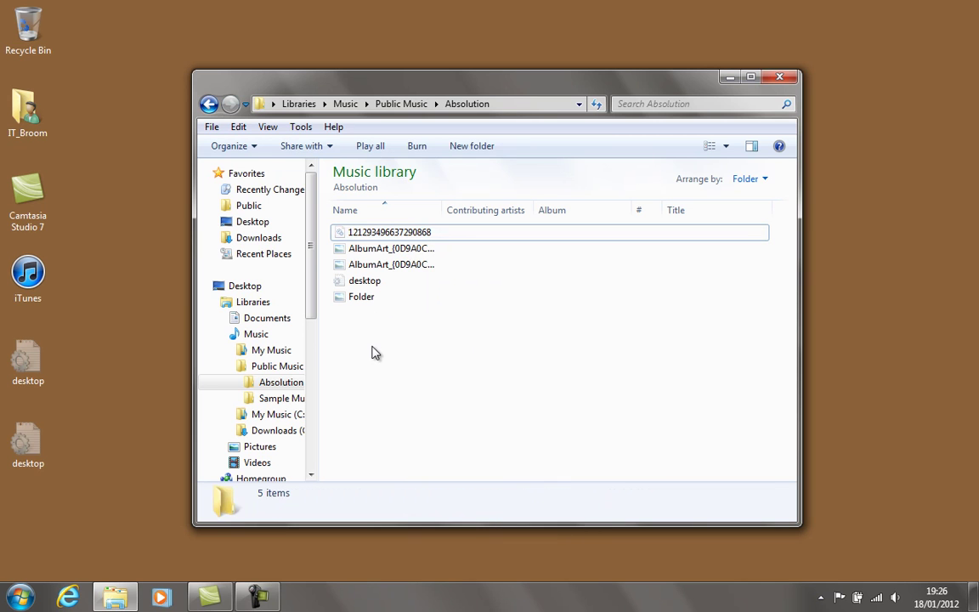
pyautogui.click(422, 238)
pyautogui.doubleClick(443, 210)
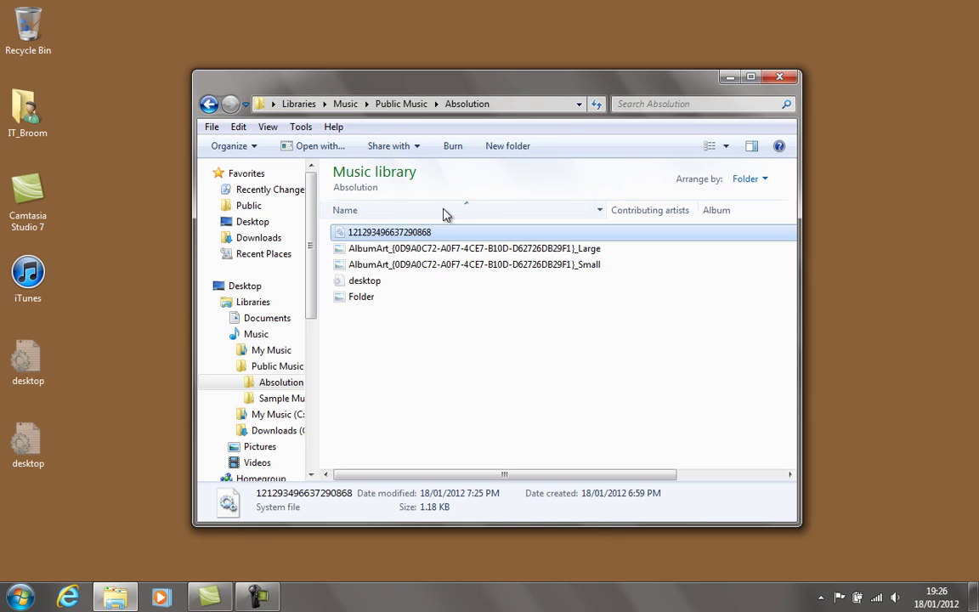
pyautogui.rightClick(427, 229)
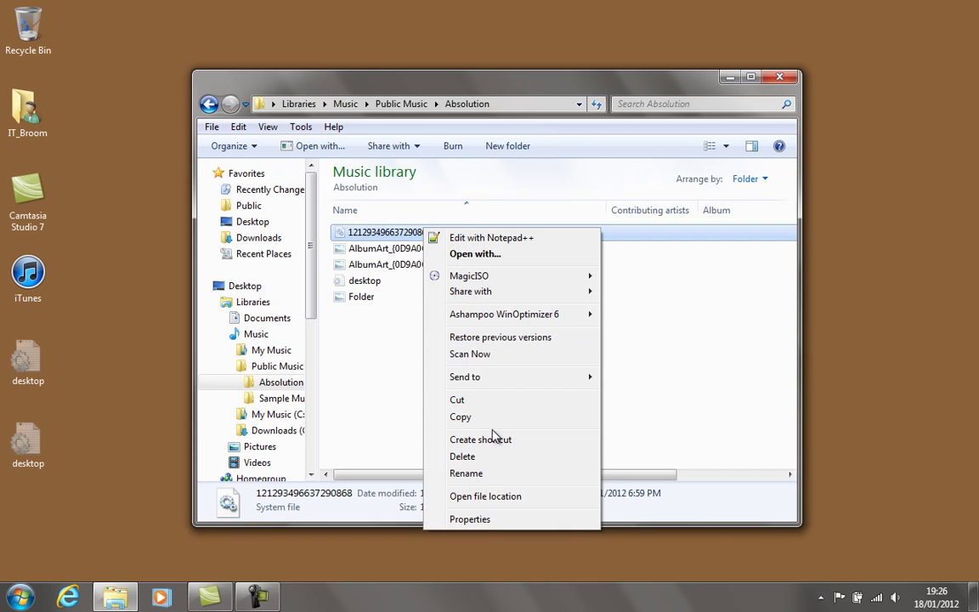
pyautogui.click(492, 473)
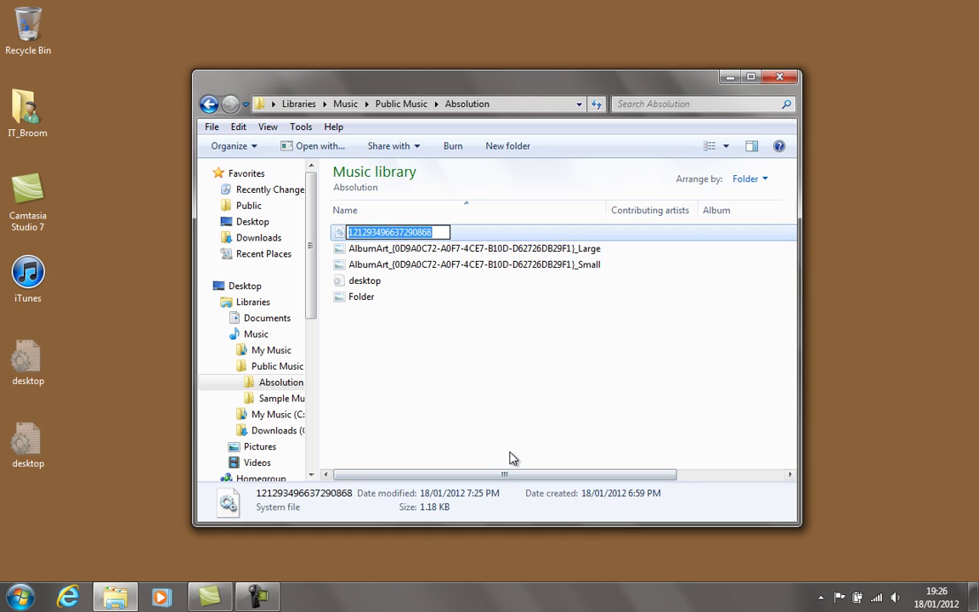
pyautogui.press('End')
pyautogui.write('.txt')
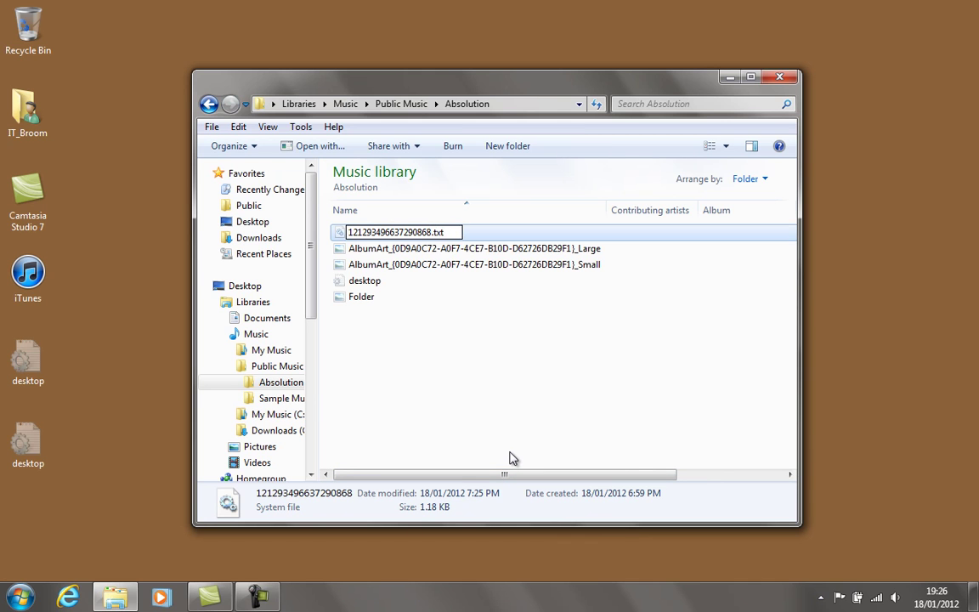
pyautogui.press('Return')
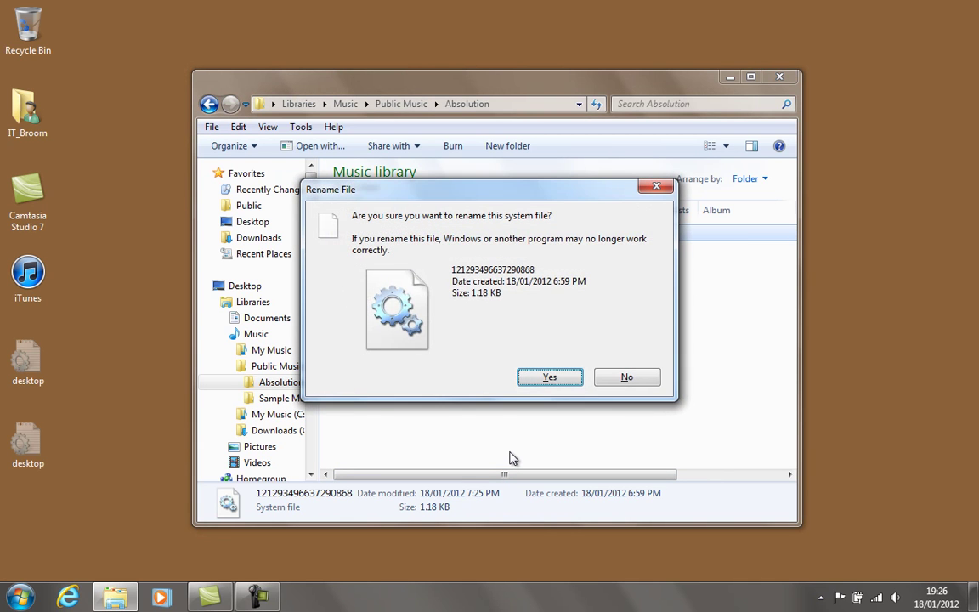
pyautogui.press('Return')
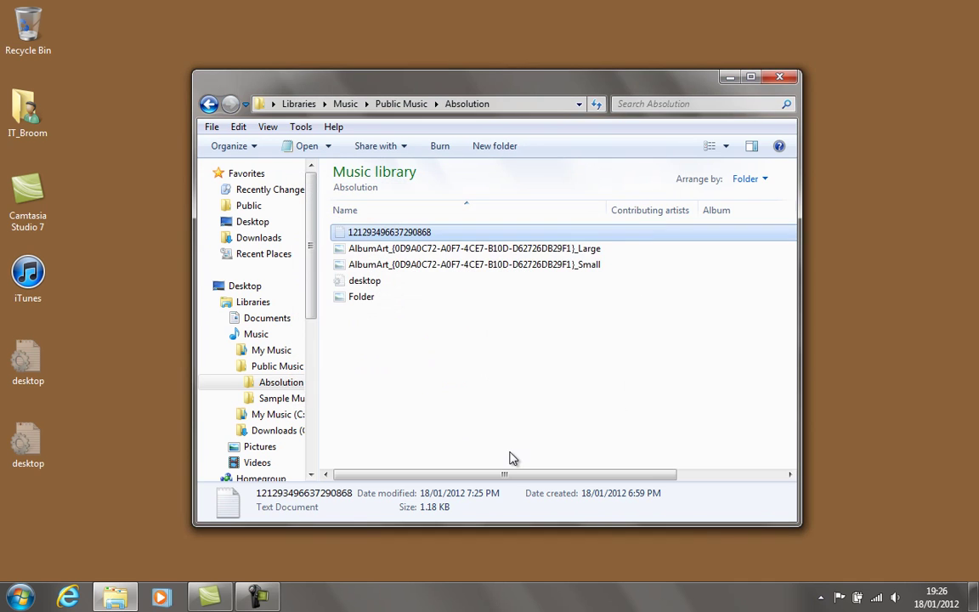
# - Check the file is now a Text Document and untick 'File is ready for archiving'
pyautogui.rightClick(394, 233)
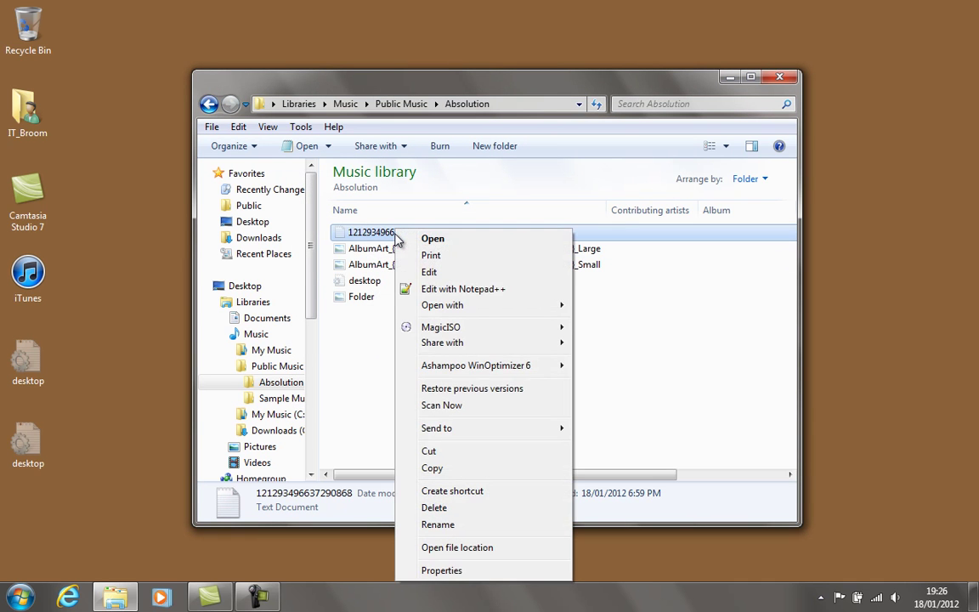
pyautogui.click(481, 571)
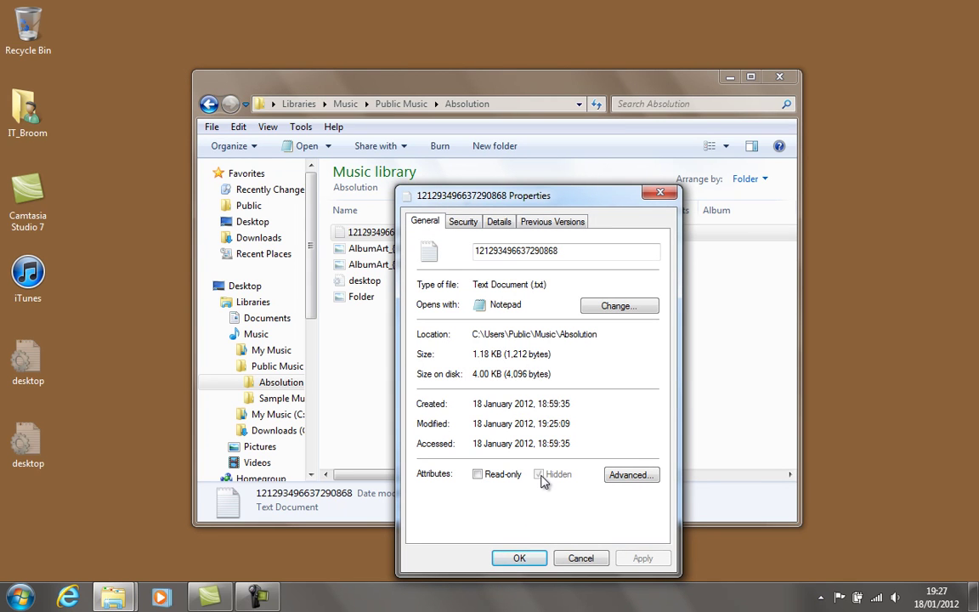
pyautogui.moveTo(473, 284); pyautogui.dragTo(529, 284)
pyautogui.click(630, 474)
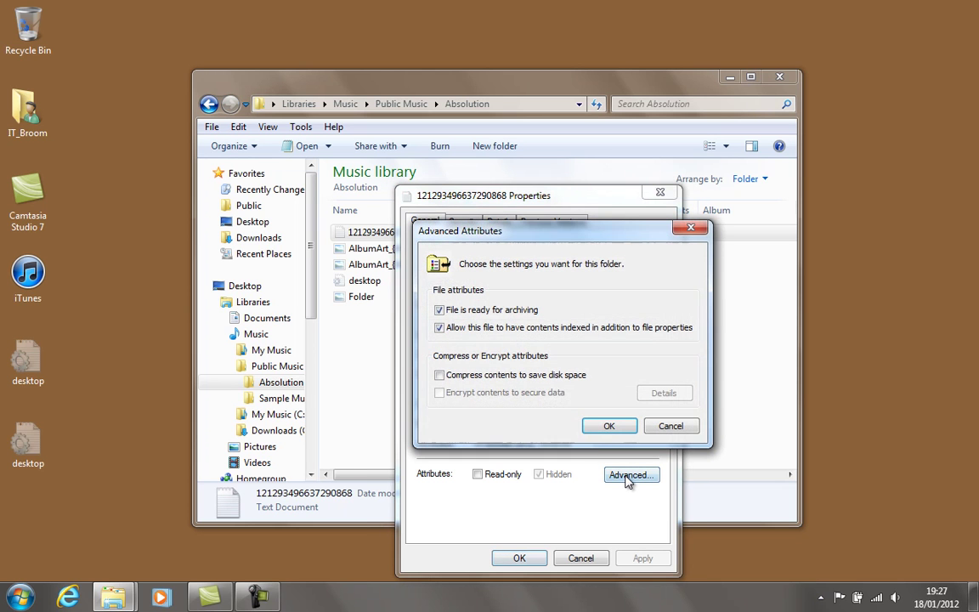
pyautogui.click(490, 311)
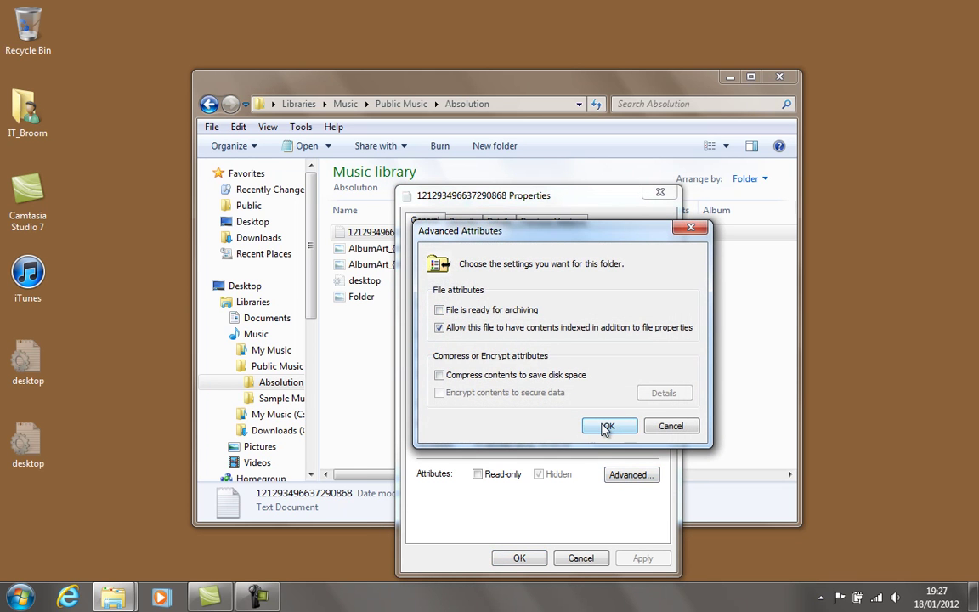
pyautogui.click(606, 428)
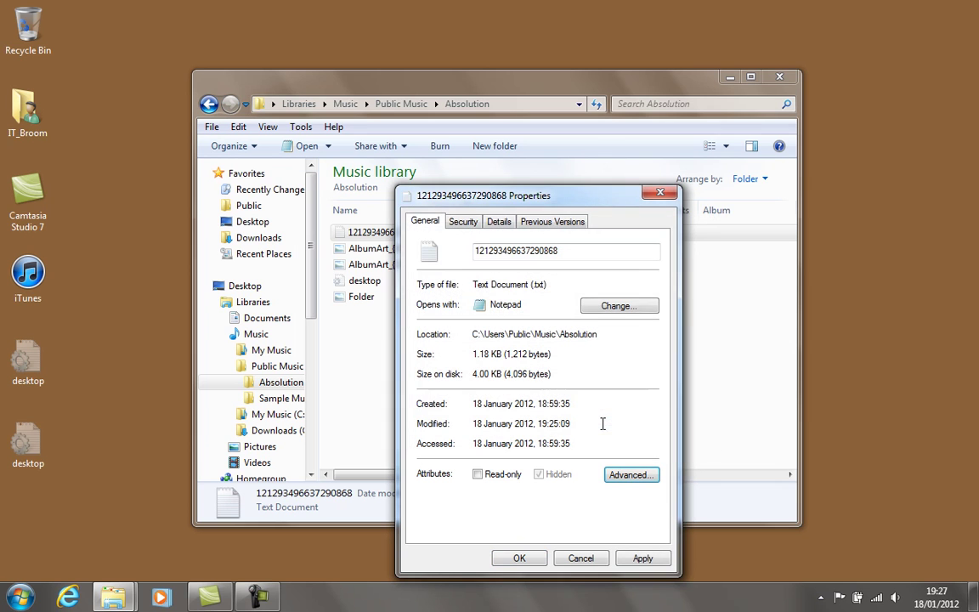
pyautogui.click(520, 558)
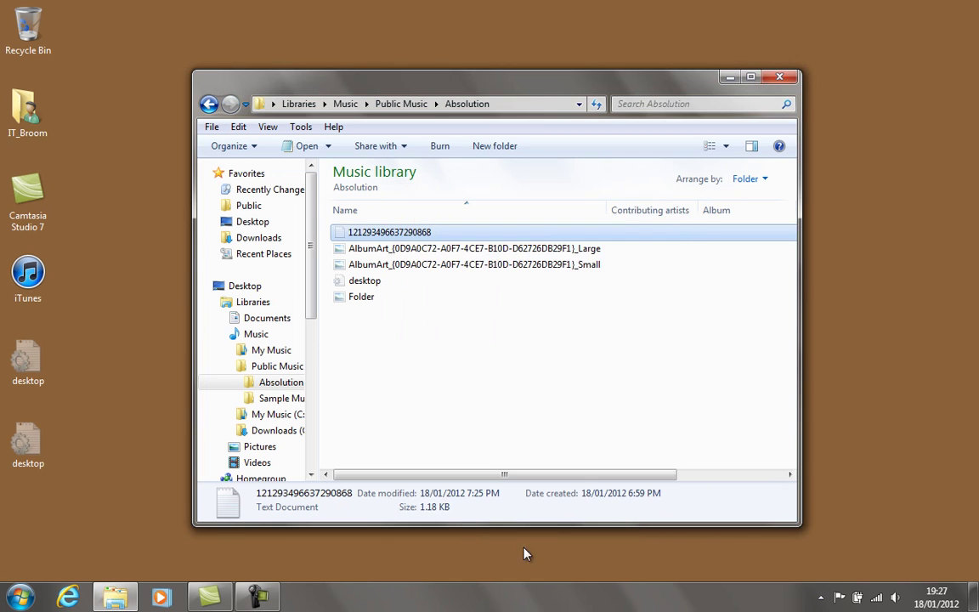
pyautogui.rightClick(418, 238)
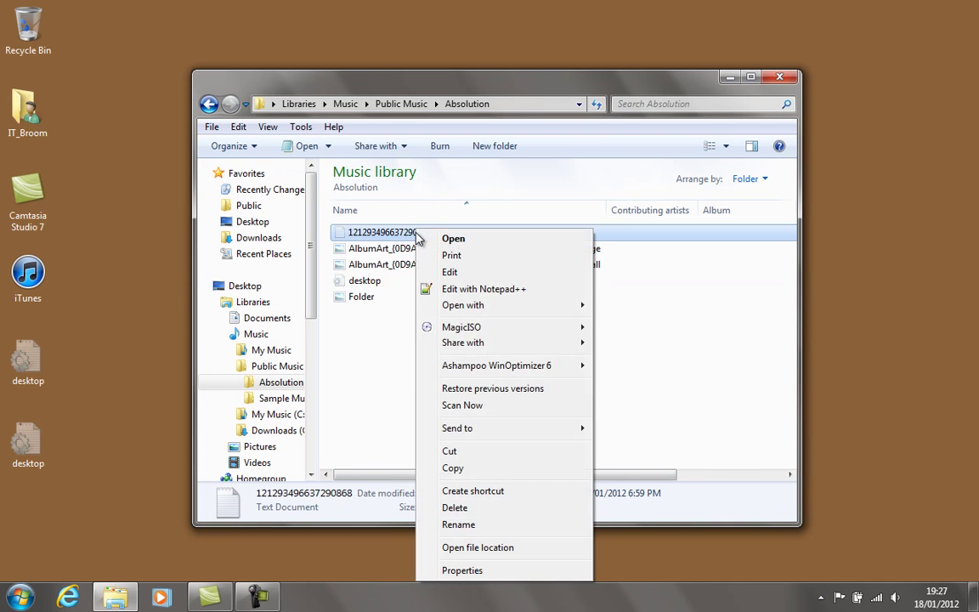
pyautogui.click(416, 387)
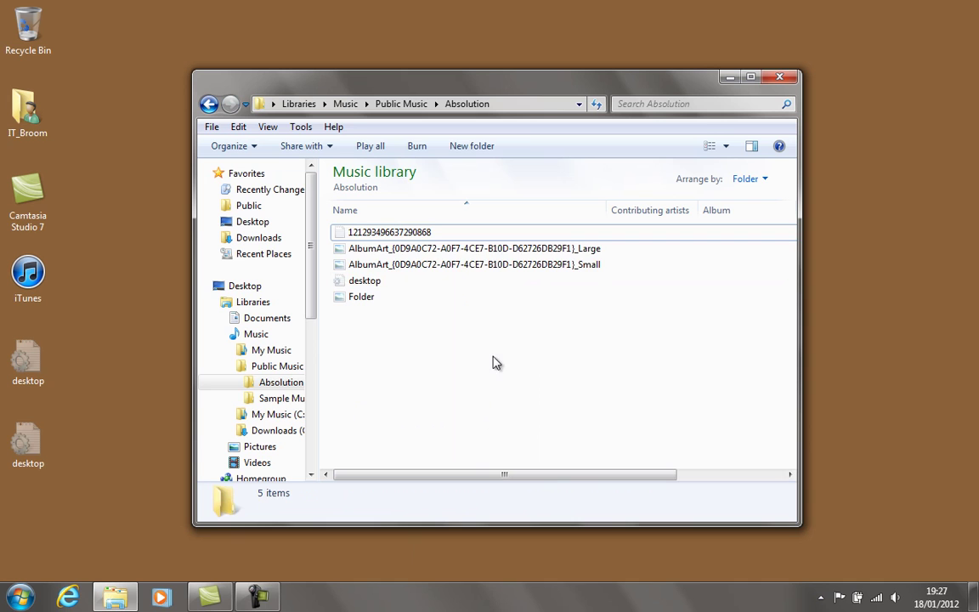
pyautogui.click(412, 234)
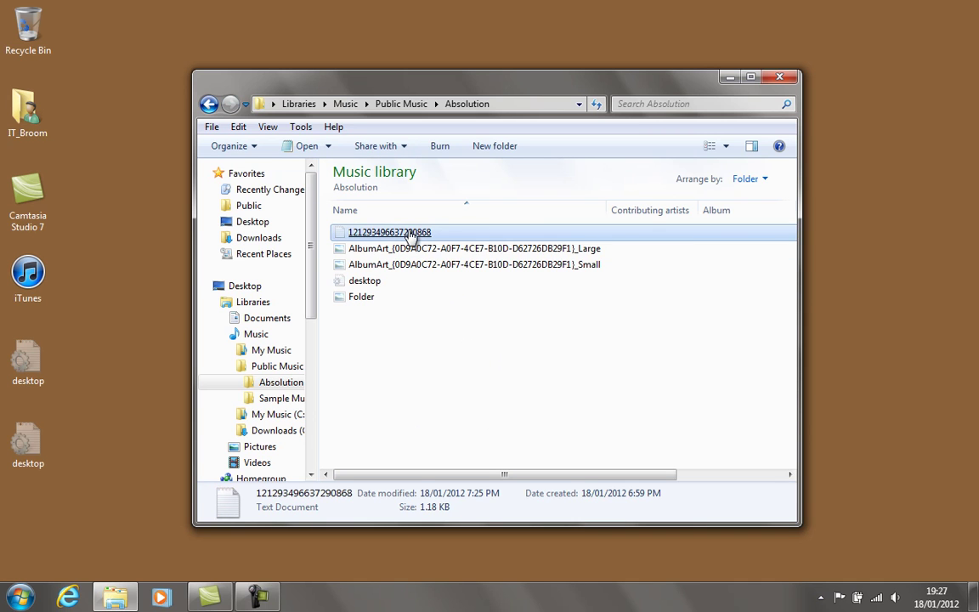
# - Open 121293496637290868.txt in Notepad++ and delete all of its text
pyautogui.rightClick(410, 236)
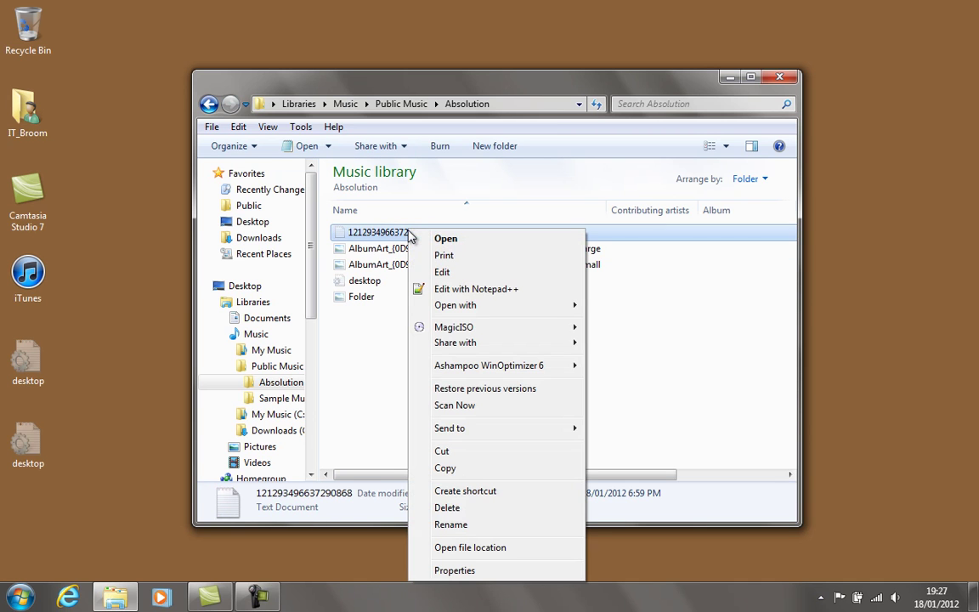
pyautogui.click(499, 290)
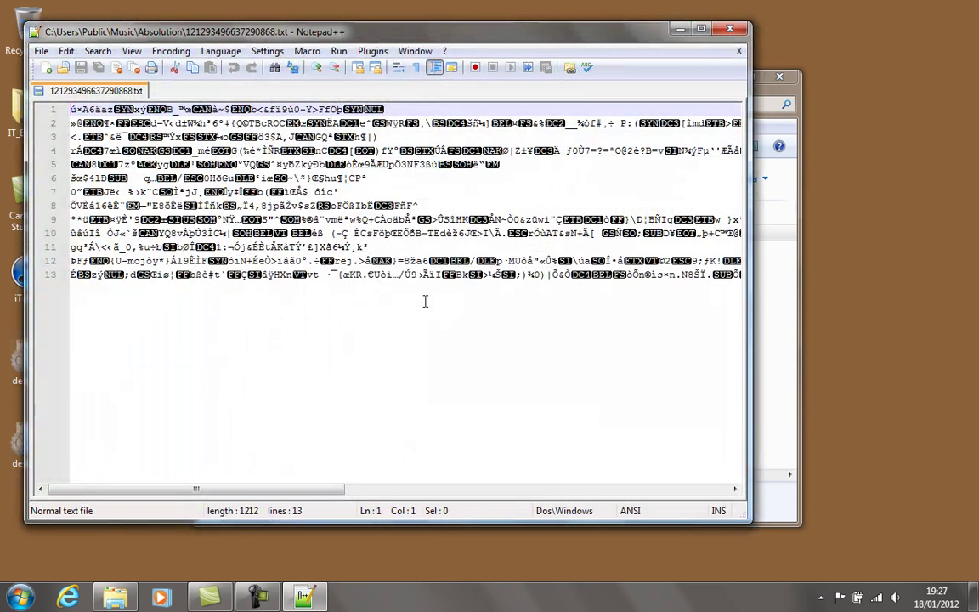
pyautogui.click(395, 344)
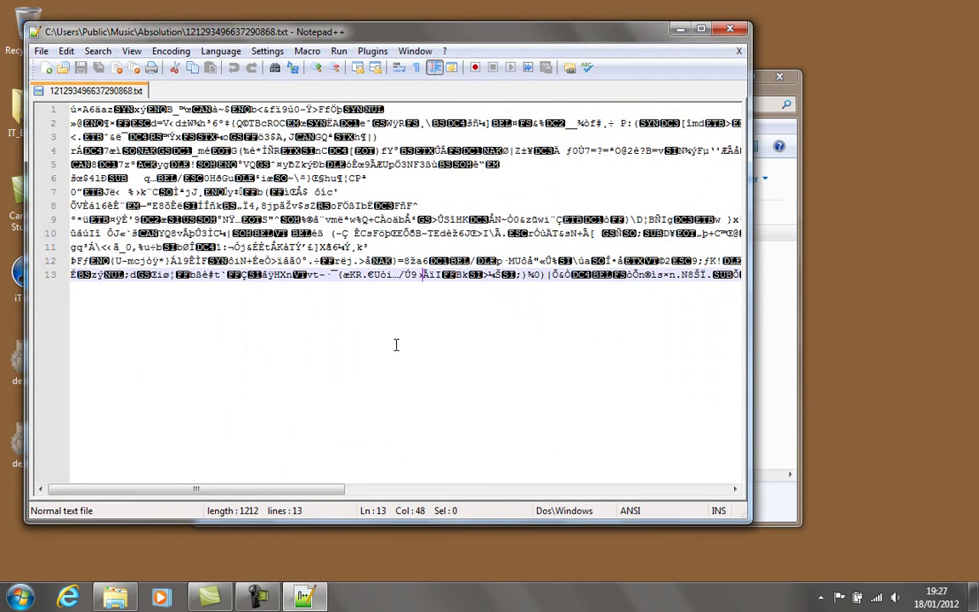
pyautogui.hotkey('ctrl', 'a')
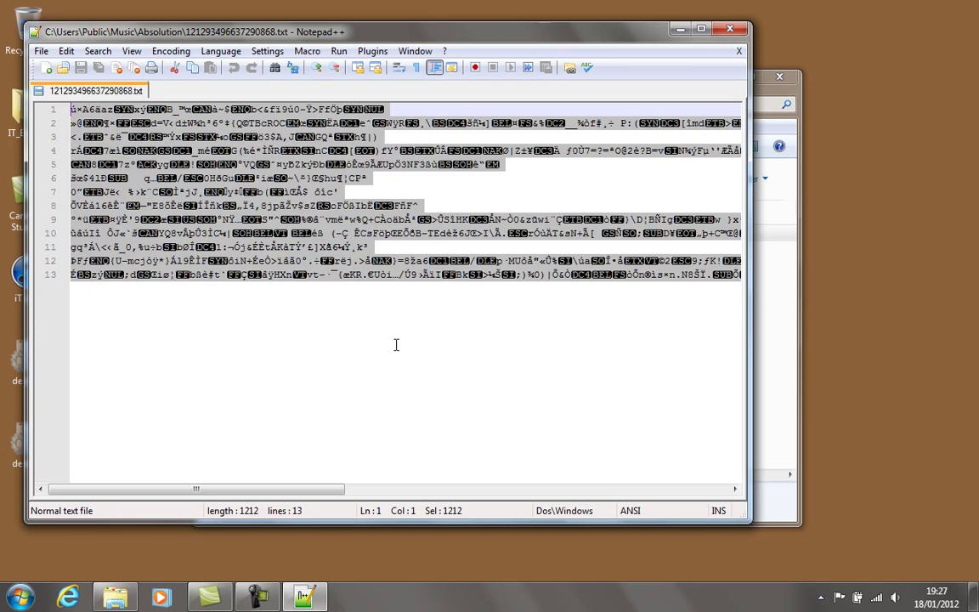
pyautogui.press('Delete')
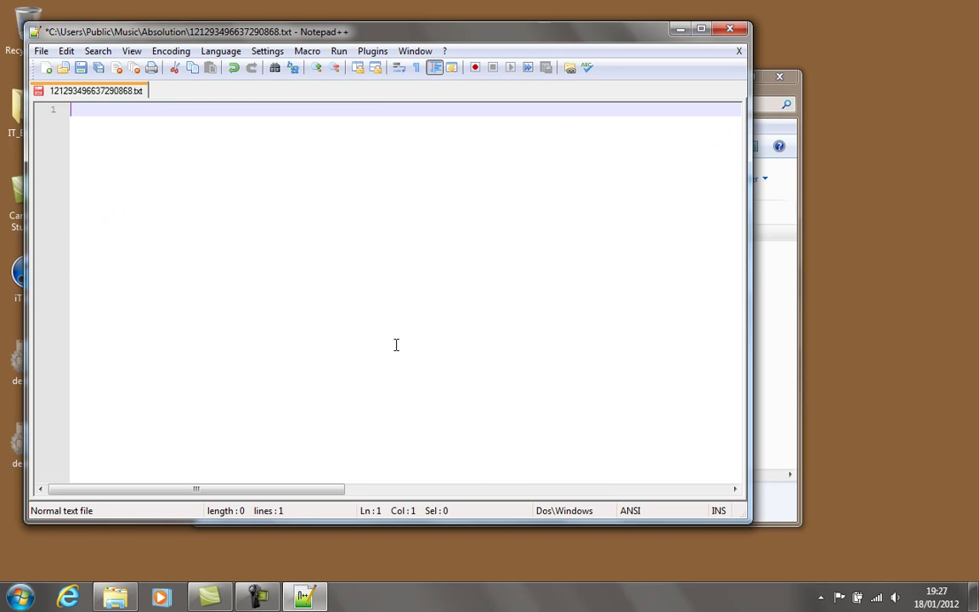
# - Save the emptied file on closing Notepad++, retrying after the first save fails
pyautogui.click(729, 28)
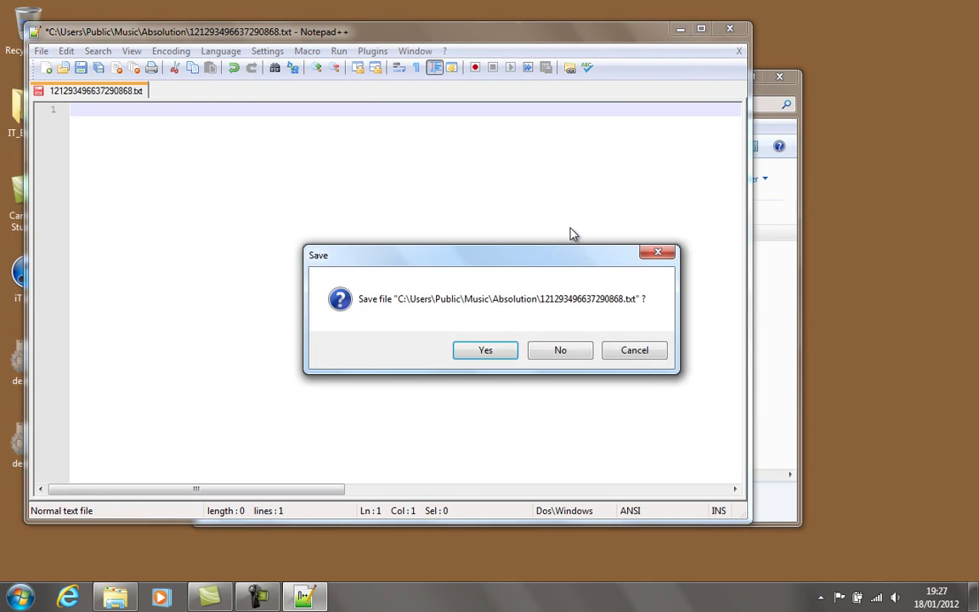
pyautogui.click(485, 350)
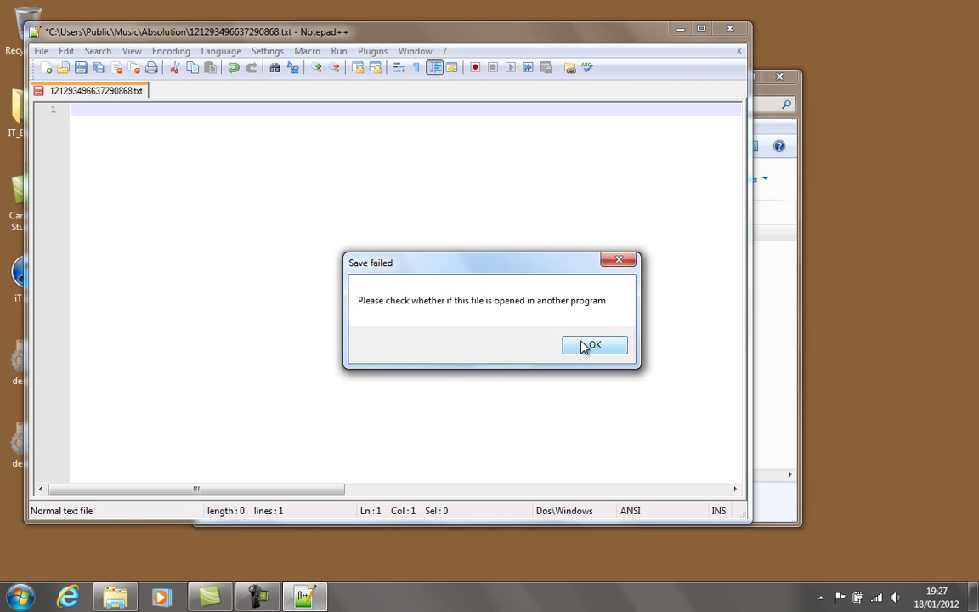
pyautogui.click(584, 346)
pyautogui.click(729, 28)
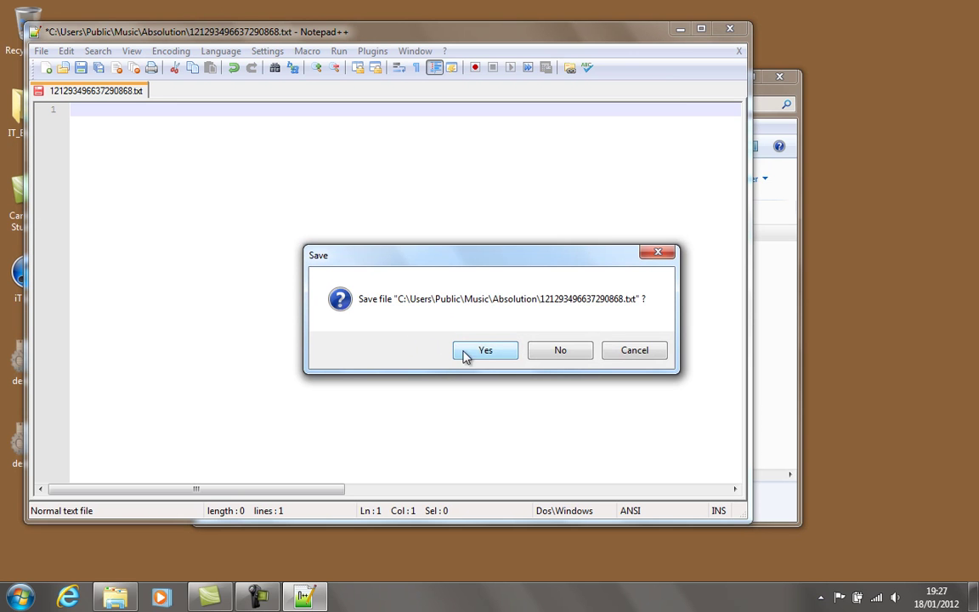
pyautogui.click(485, 352)
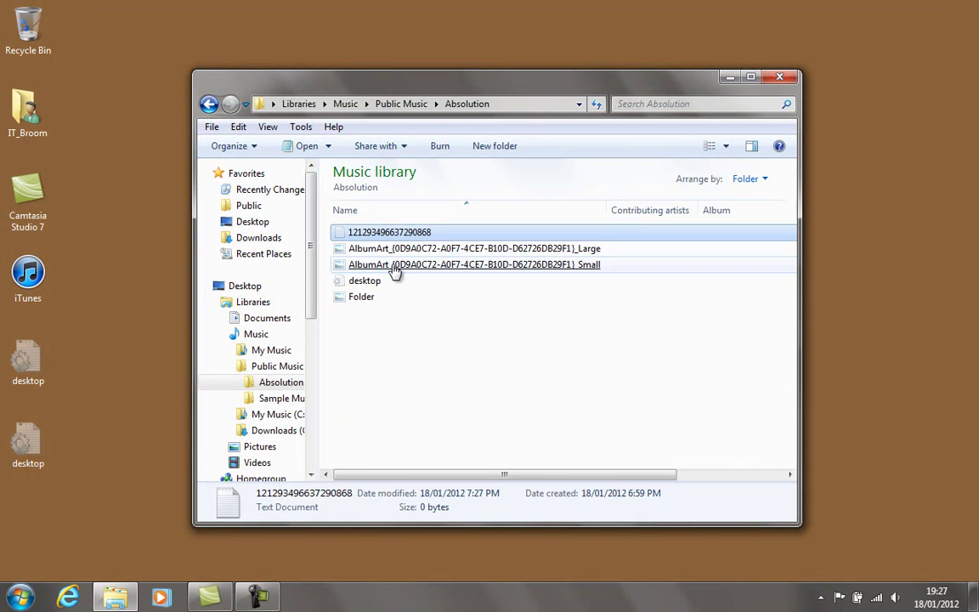
pyautogui.rightClick(390, 233)
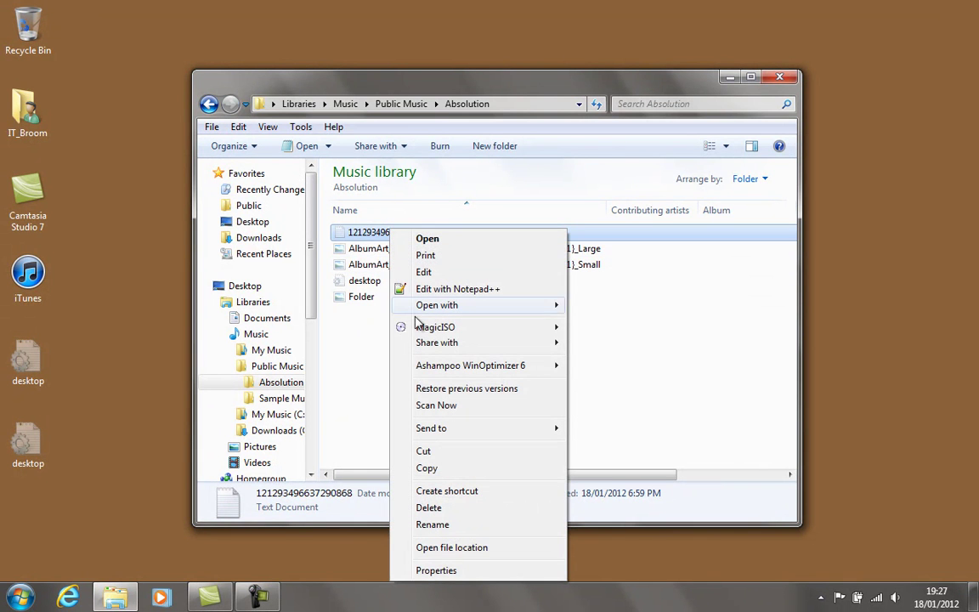
pyautogui.click(461, 571)
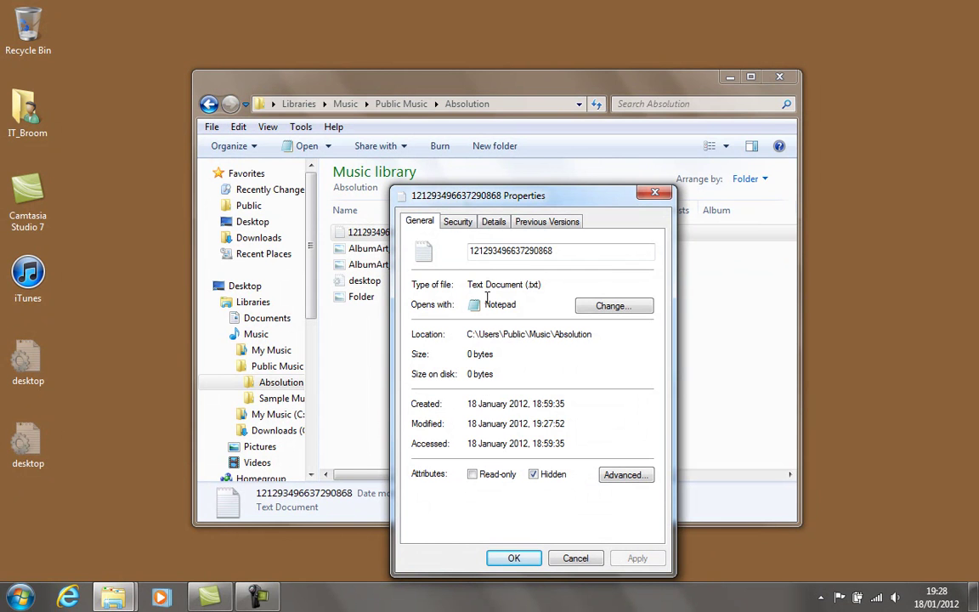
pyautogui.click(535, 478)
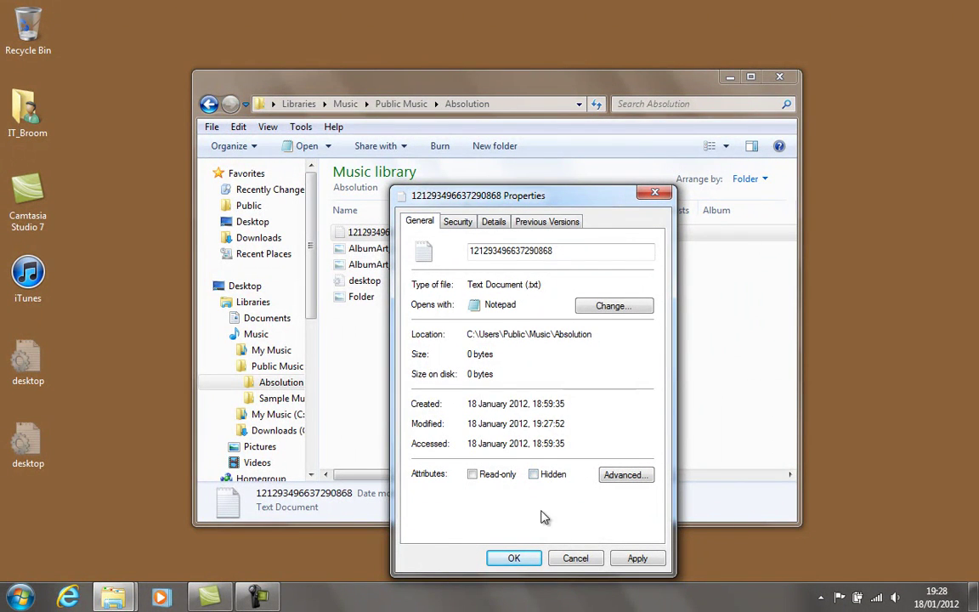
pyautogui.click(515, 558)
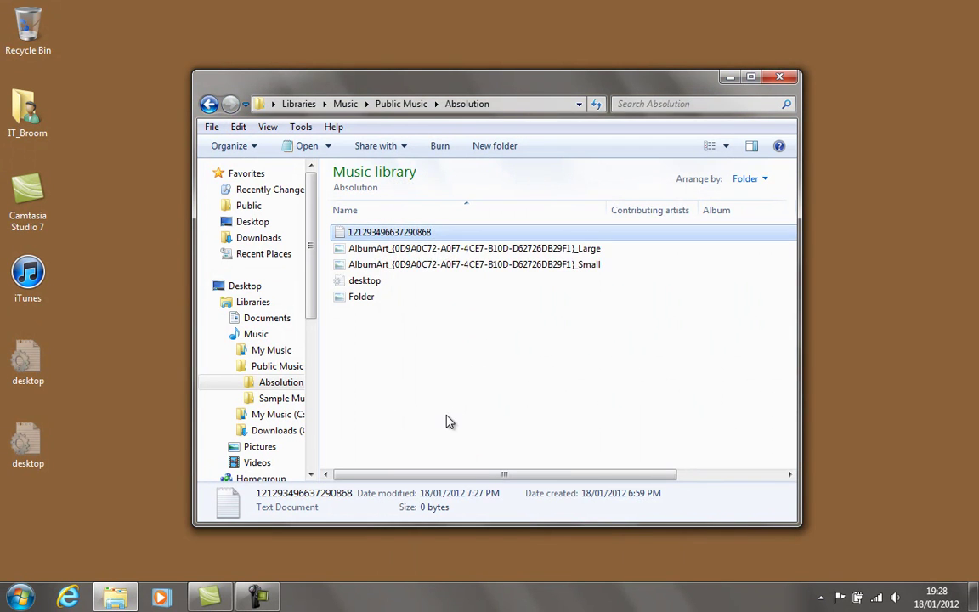
pyautogui.rightClick(417, 231)
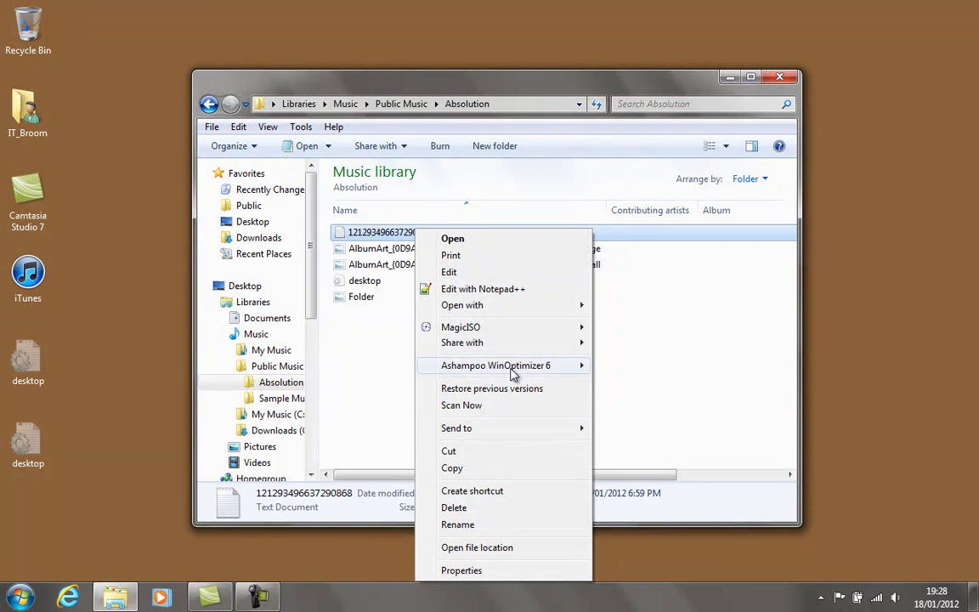
pyautogui.moveTo(581, 367)
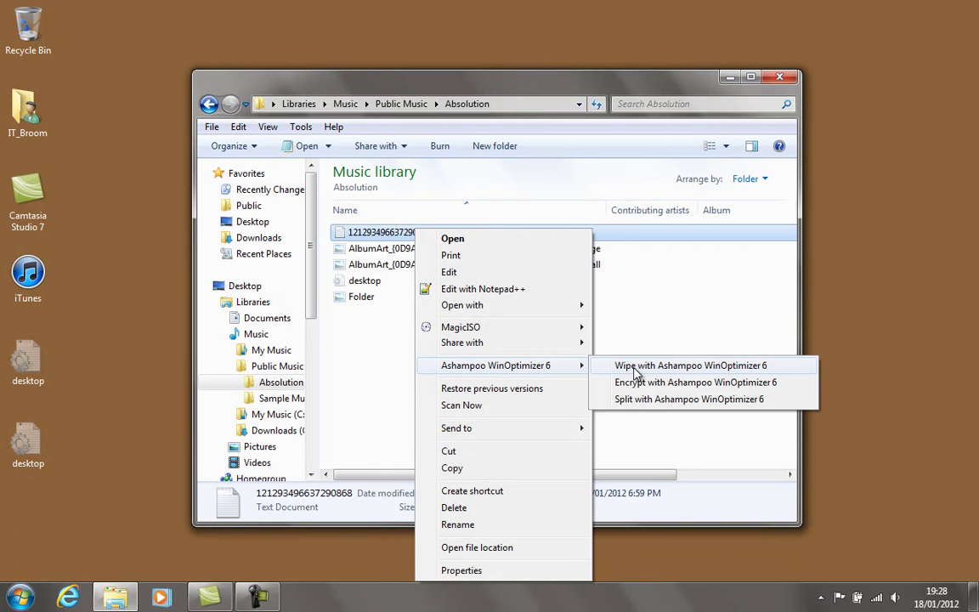
pyautogui.click(635, 367)
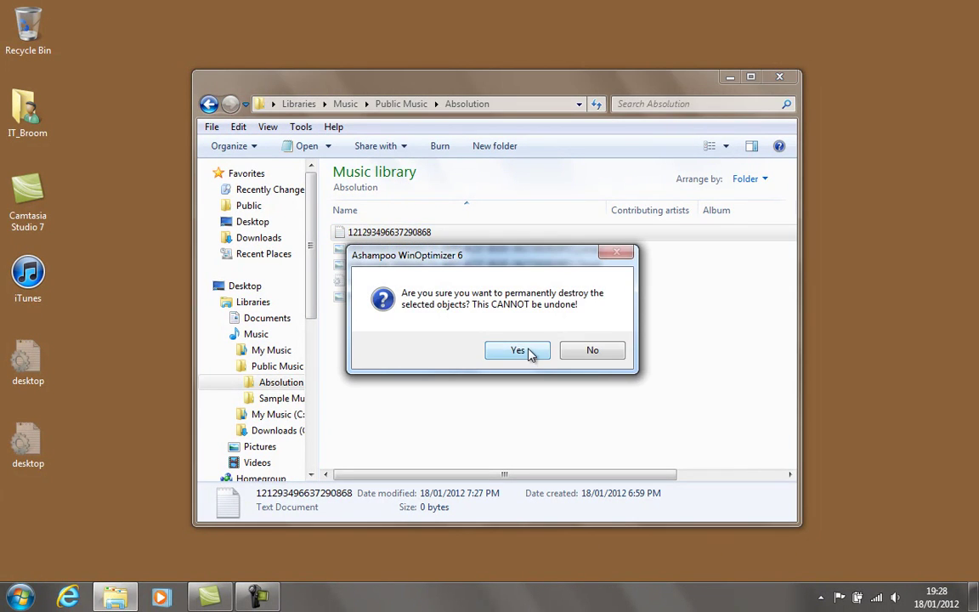
pyautogui.click(528, 353)
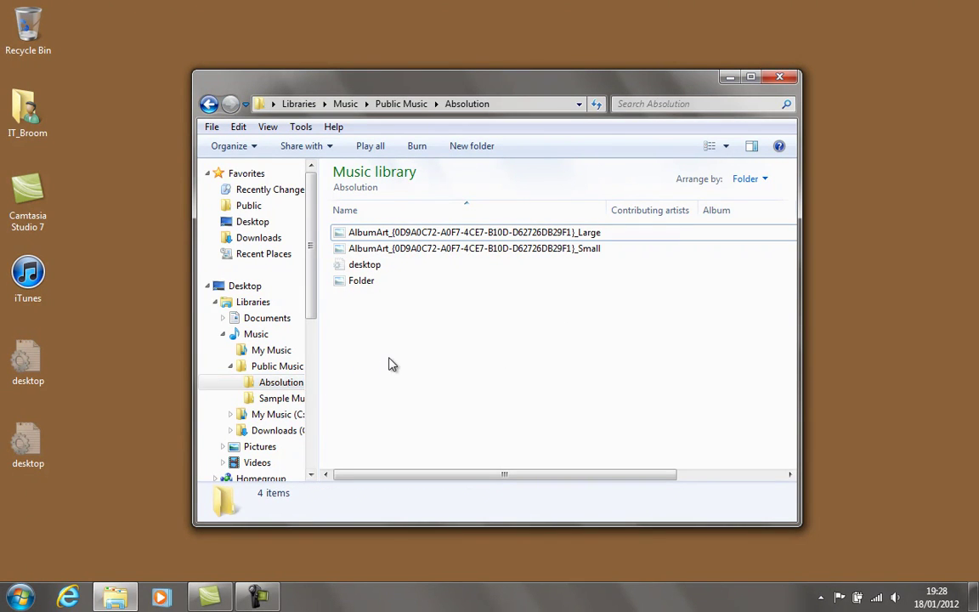
# - Select the AlbumArt Large image, then the desktop file
pyautogui.click(431, 234)
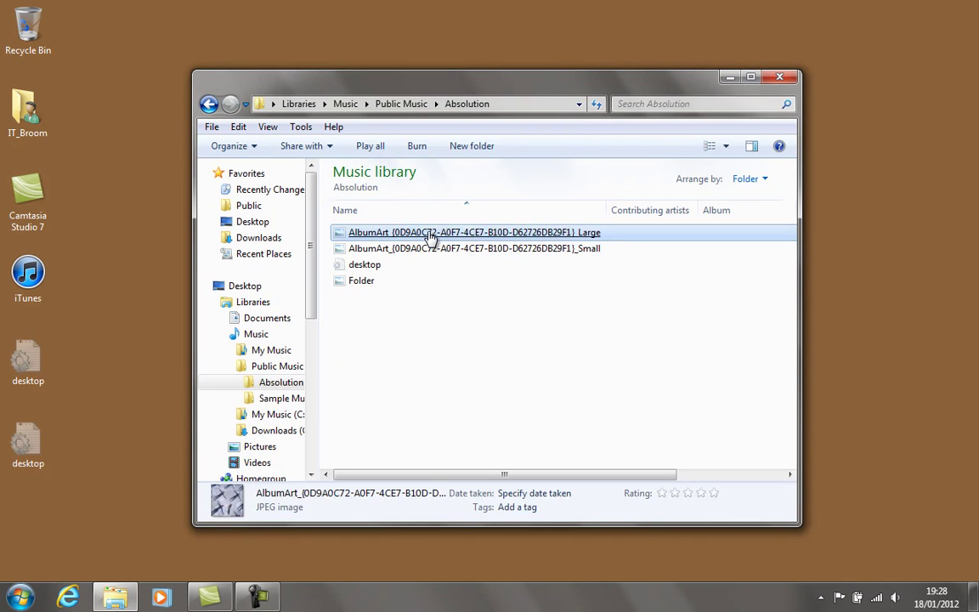
pyautogui.rightClick(432, 235)
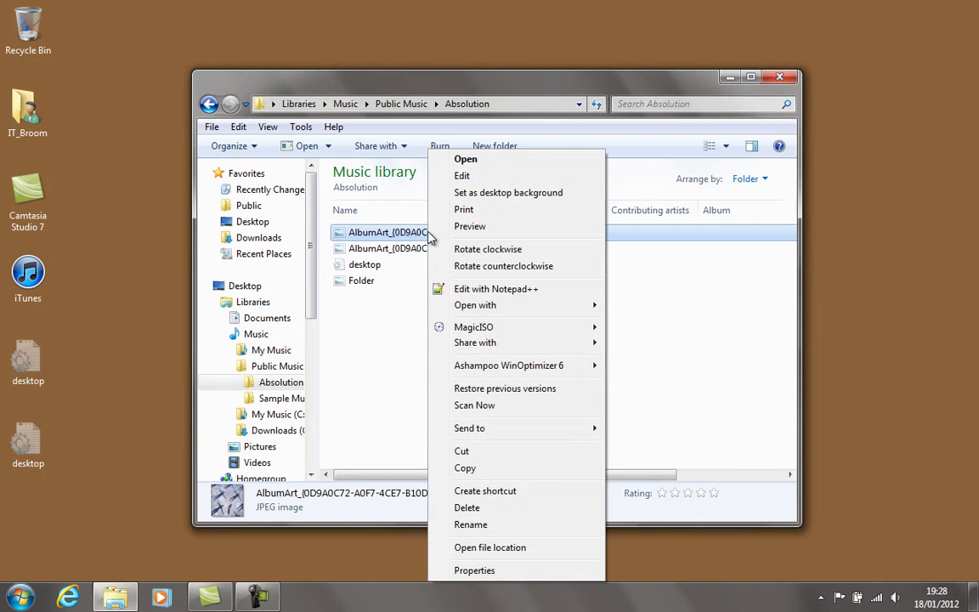
pyautogui.click(384, 315)
# - Open desktop.ini in Notepad++ and delete all of its contents
pyautogui.click(365, 269)
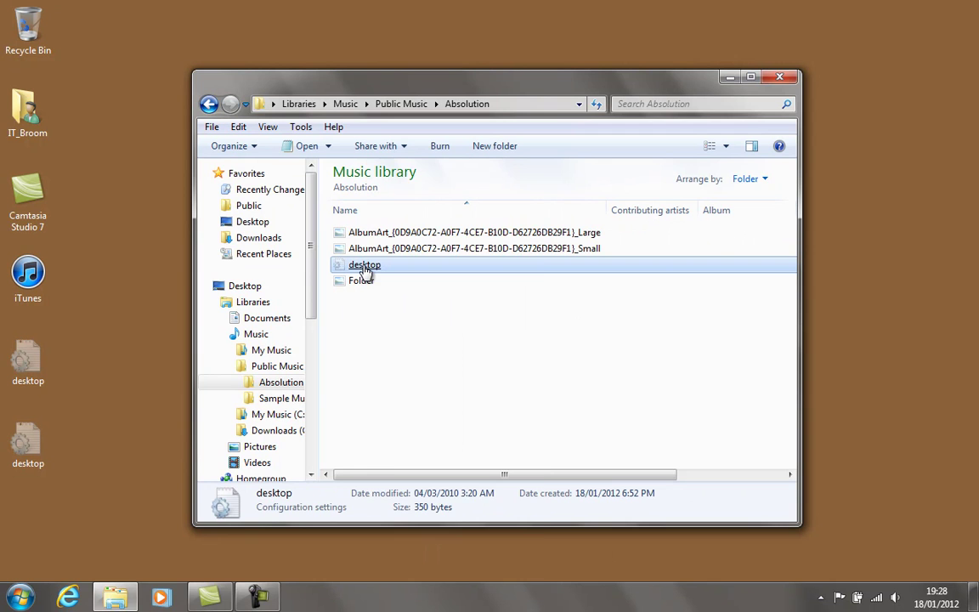
pyautogui.rightClick(365, 269)
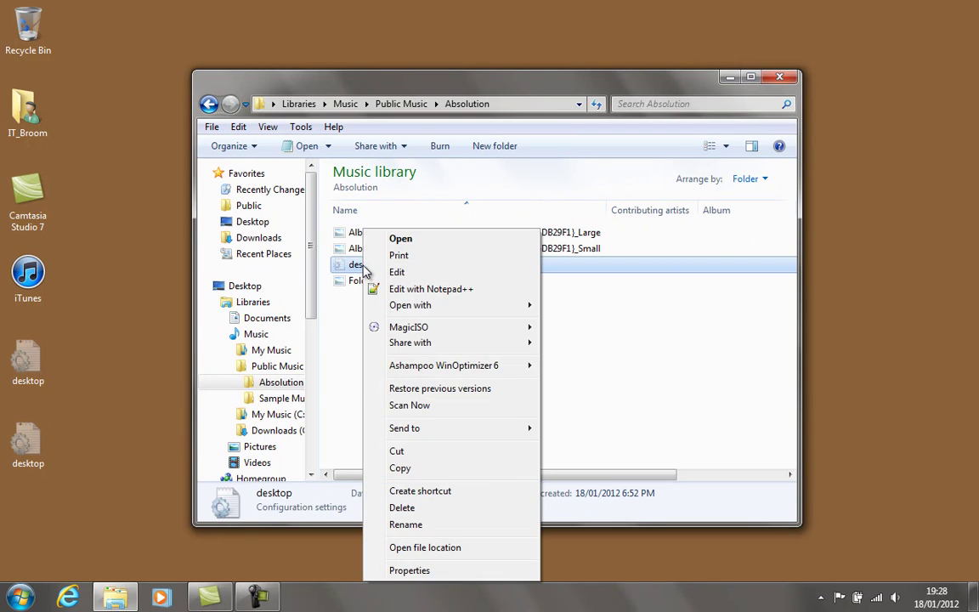
pyautogui.click(497, 294)
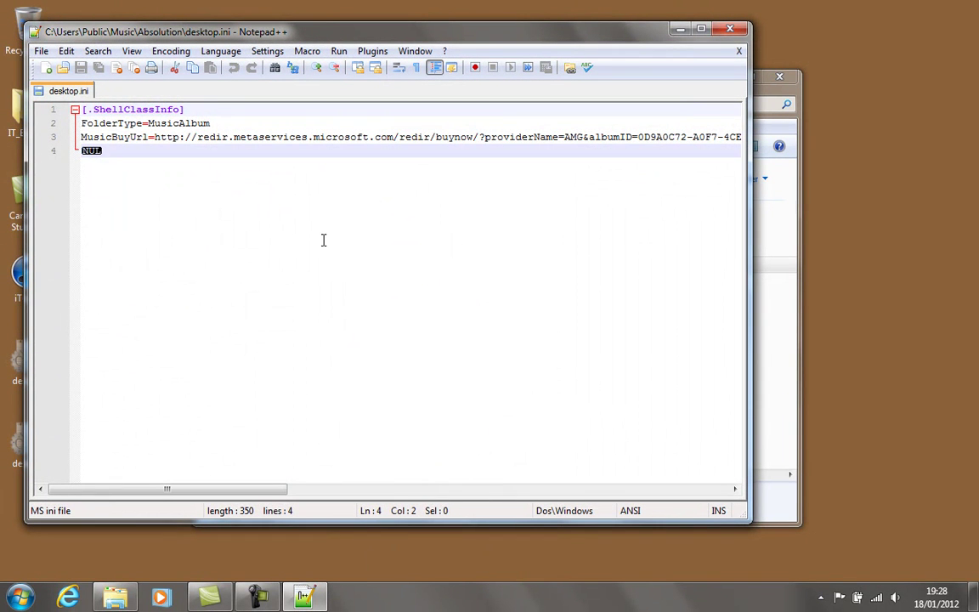
pyautogui.hotkey('ctrl', 'a')
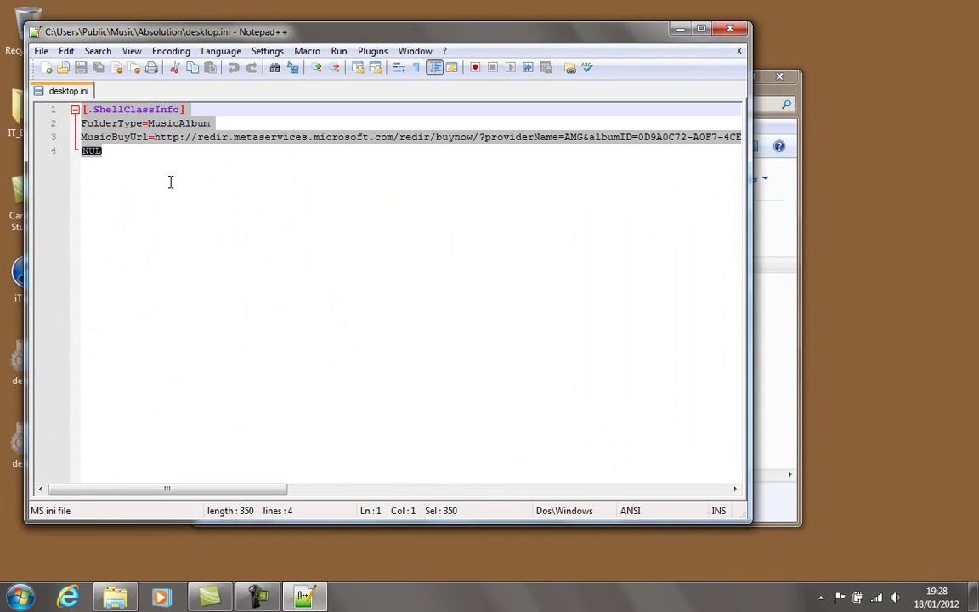
pyautogui.press('Delete')
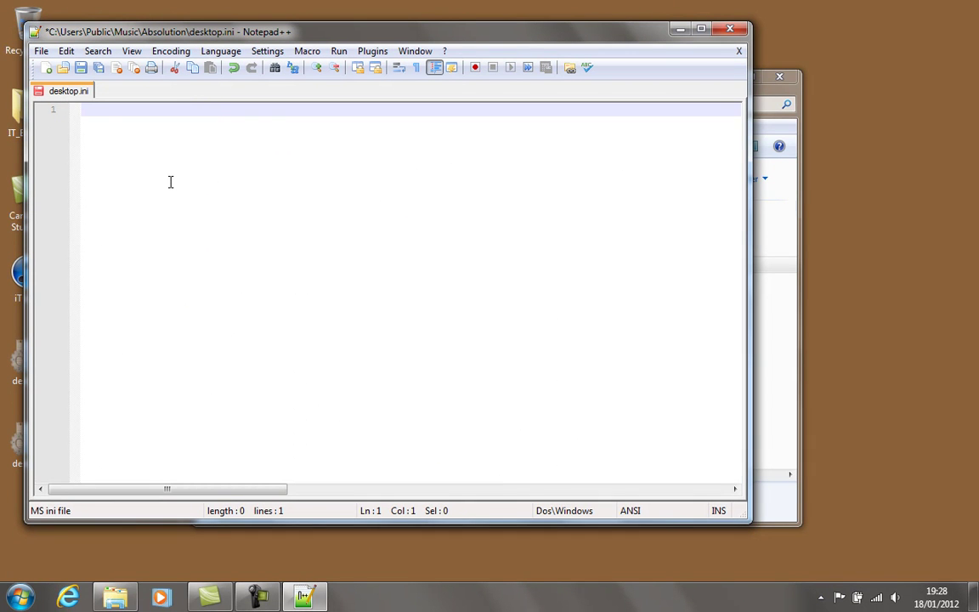
# - Save the emptied desktop.ini as a zero-byte file, retrying after the save error
pyautogui.click(729, 29)
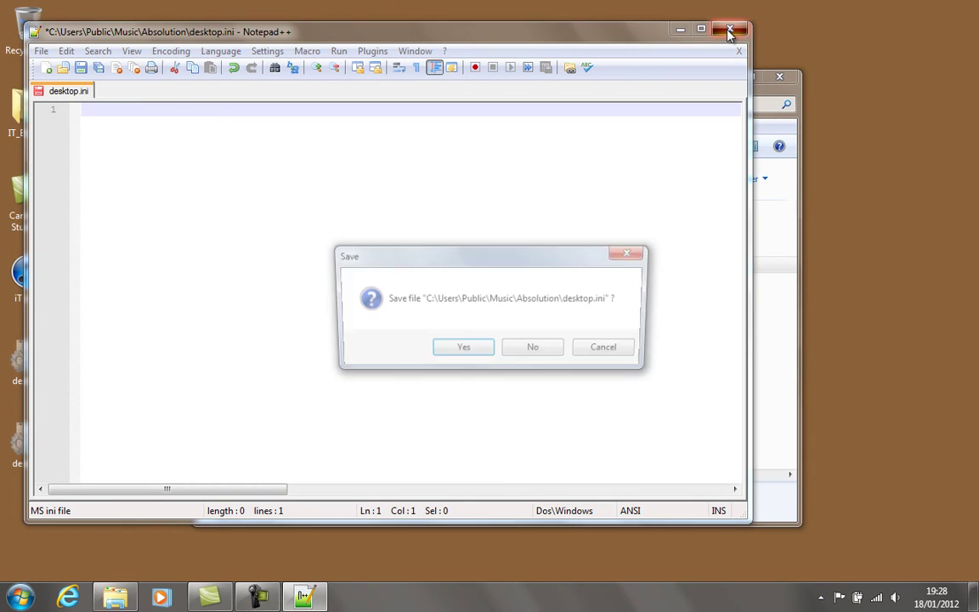
pyautogui.click(459, 349)
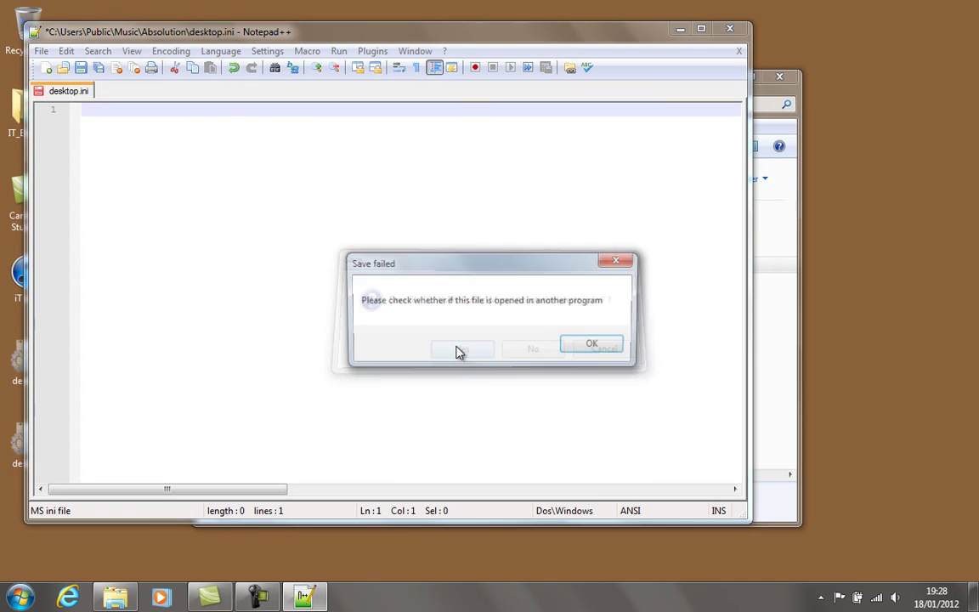
pyautogui.click(595, 346)
pyautogui.click(729, 32)
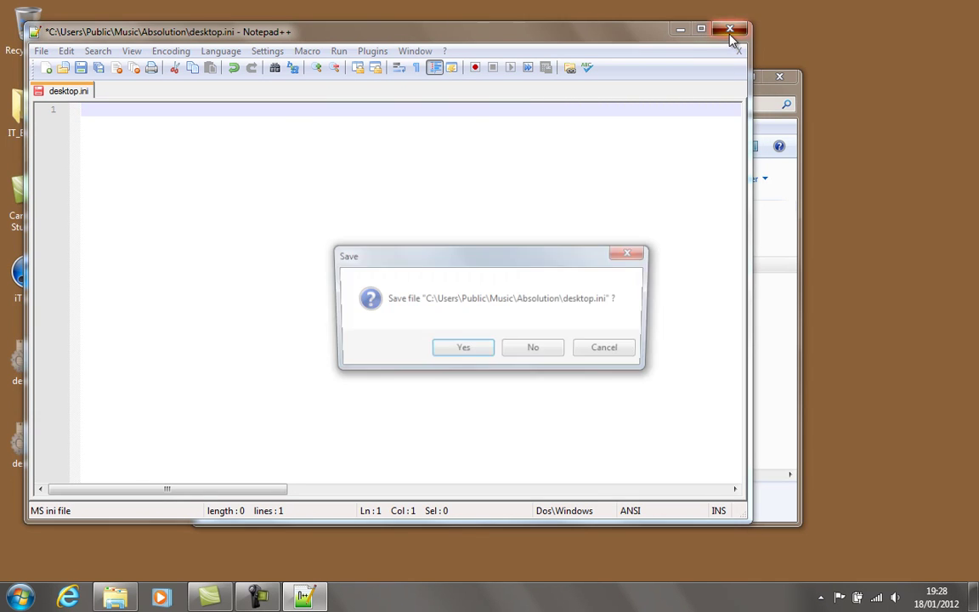
pyautogui.click(461, 351)
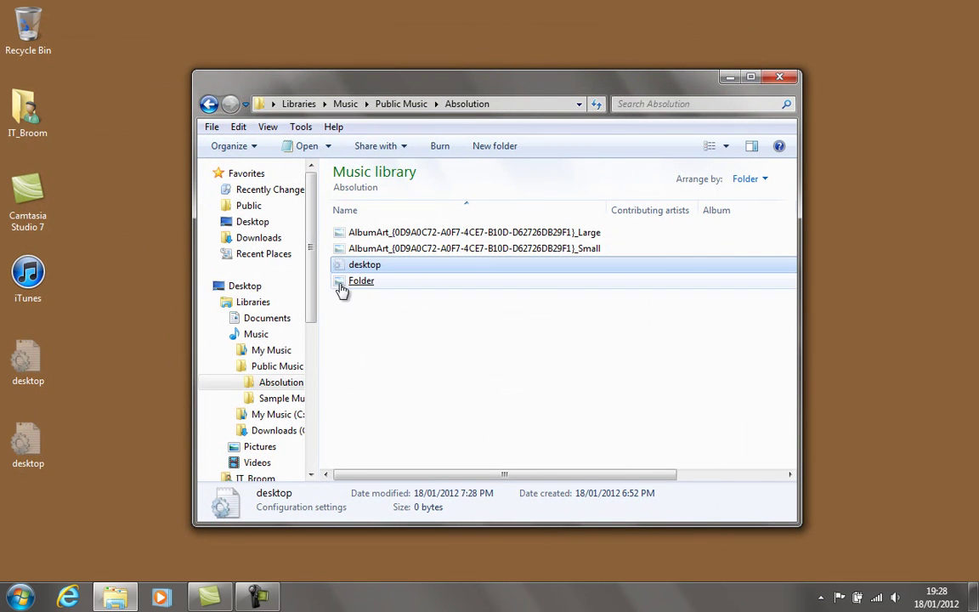
# - Untick Hidden and 'File is ready for archiving' in desktop.ini's Properties
pyautogui.rightClick(366, 269)
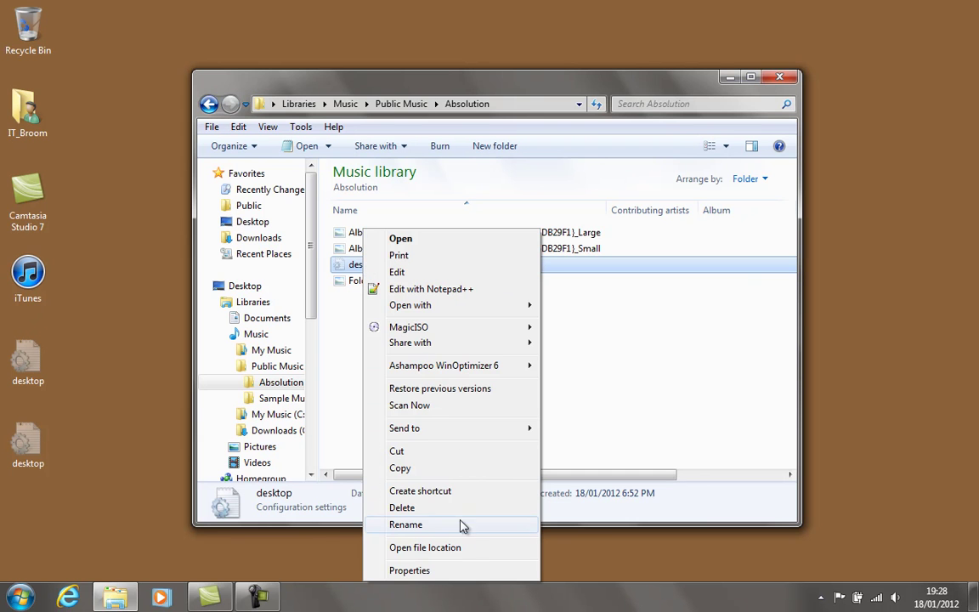
pyautogui.click(467, 570)
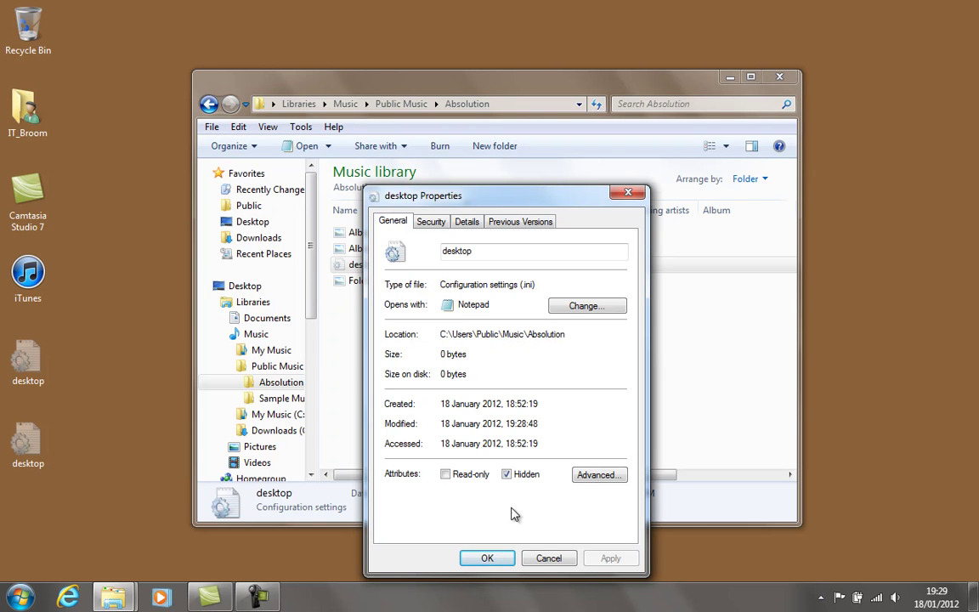
pyautogui.click(506, 474)
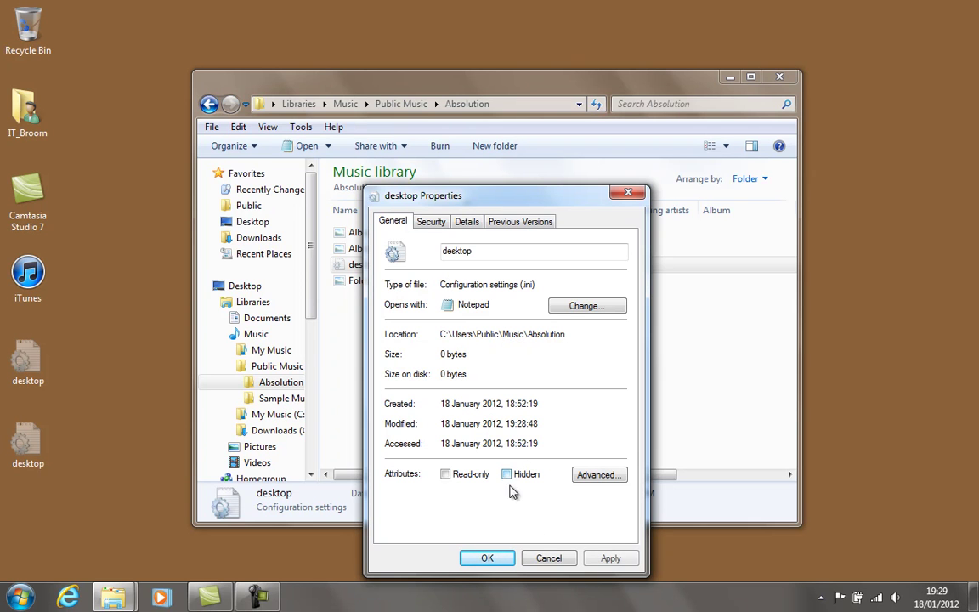
pyautogui.click(584, 476)
pyautogui.click(407, 309)
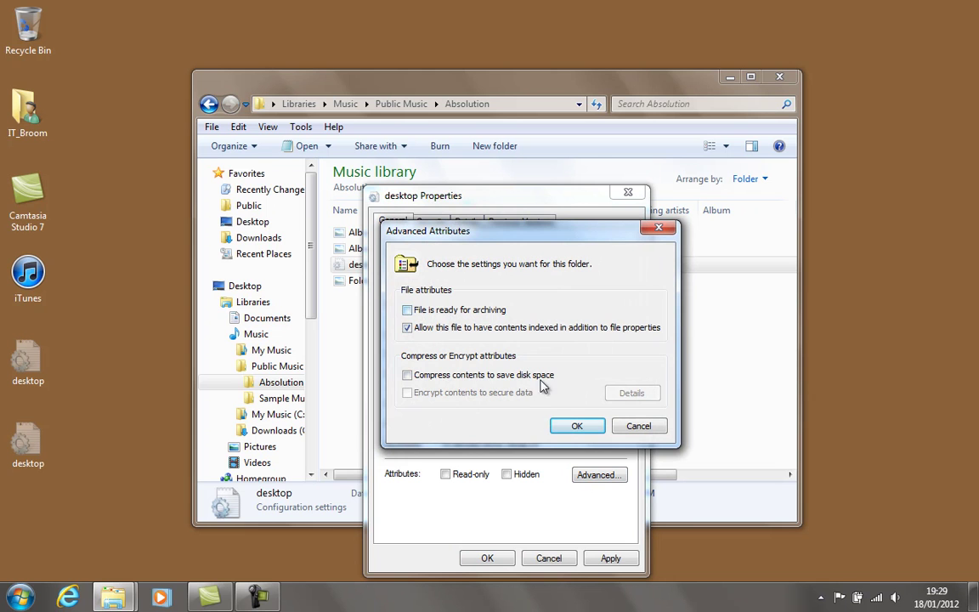
pyautogui.click(573, 431)
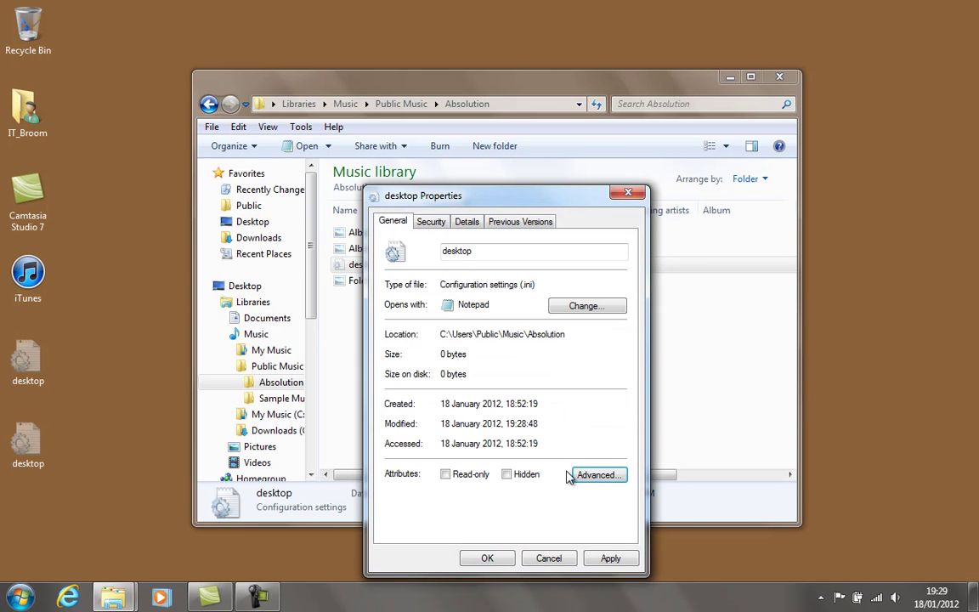
pyautogui.click(490, 558)
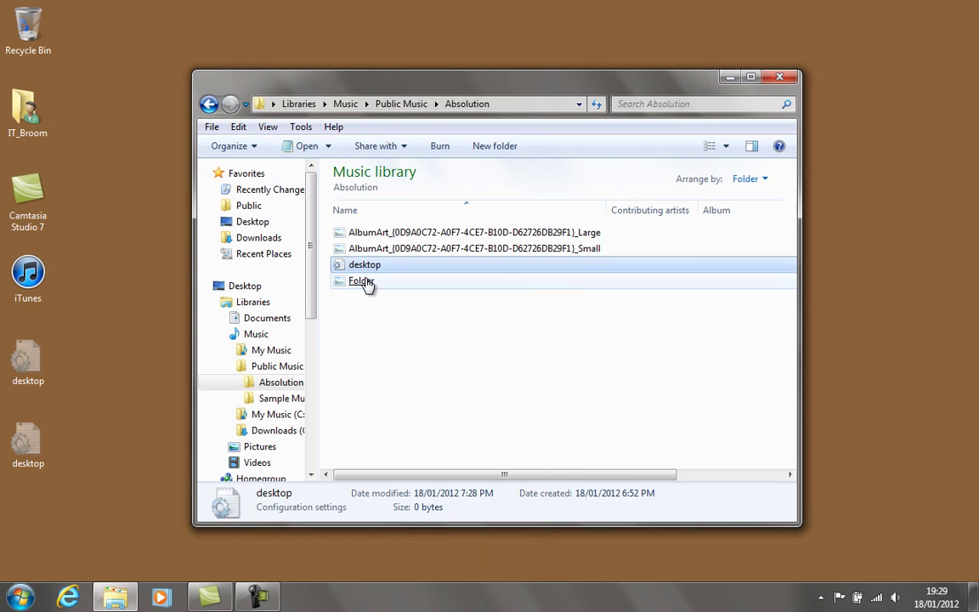
# - Erase Folder.jpg's contents in Notepad++ and save it, retrying after the save error
pyautogui.click(367, 282)
pyautogui.rightClick(367, 281)
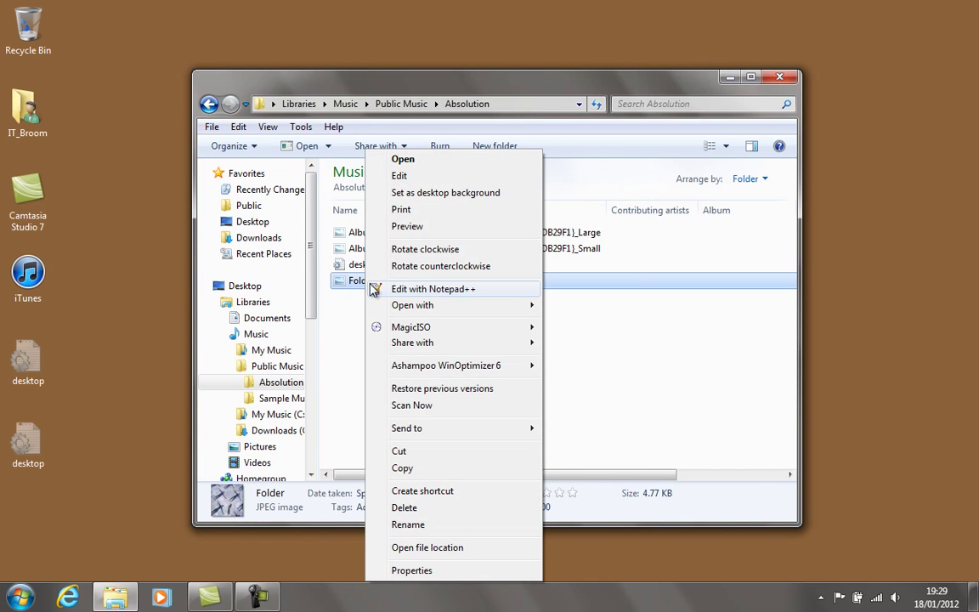
pyautogui.click(438, 290)
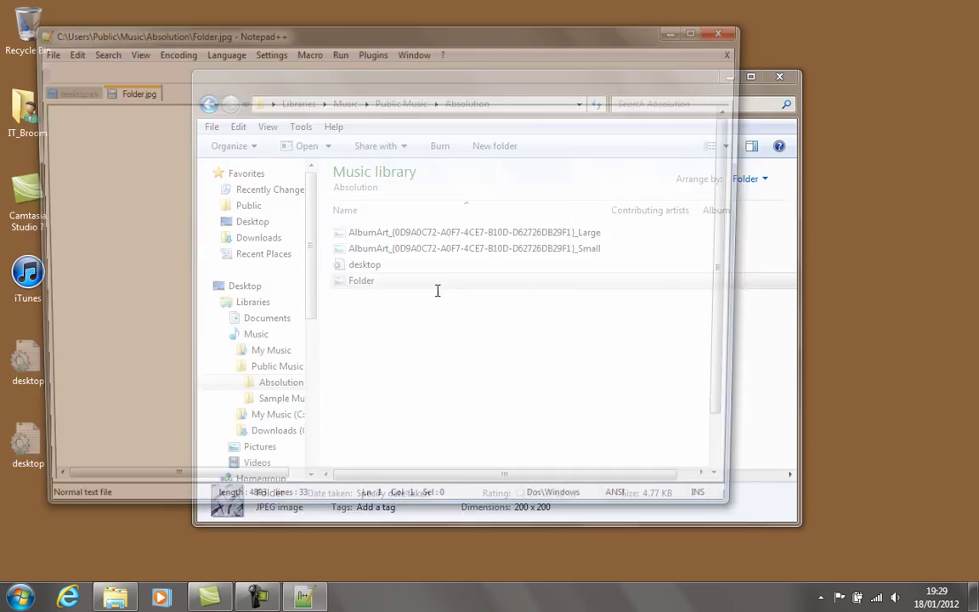
pyautogui.click(392, 302)
pyautogui.hotkey('ctrl', 'a')
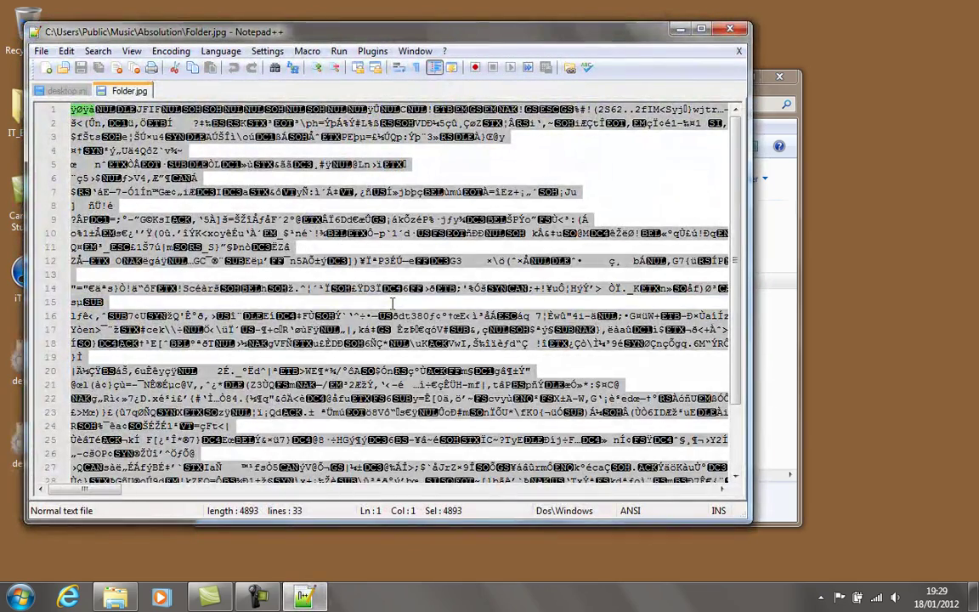
pyautogui.press('Delete')
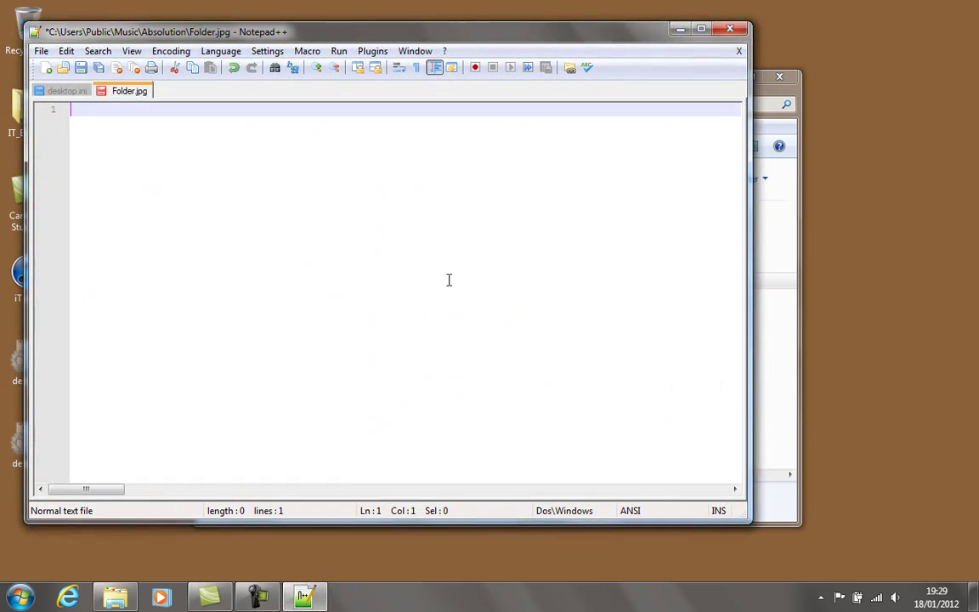
pyautogui.click(731, 31)
pyautogui.click(464, 351)
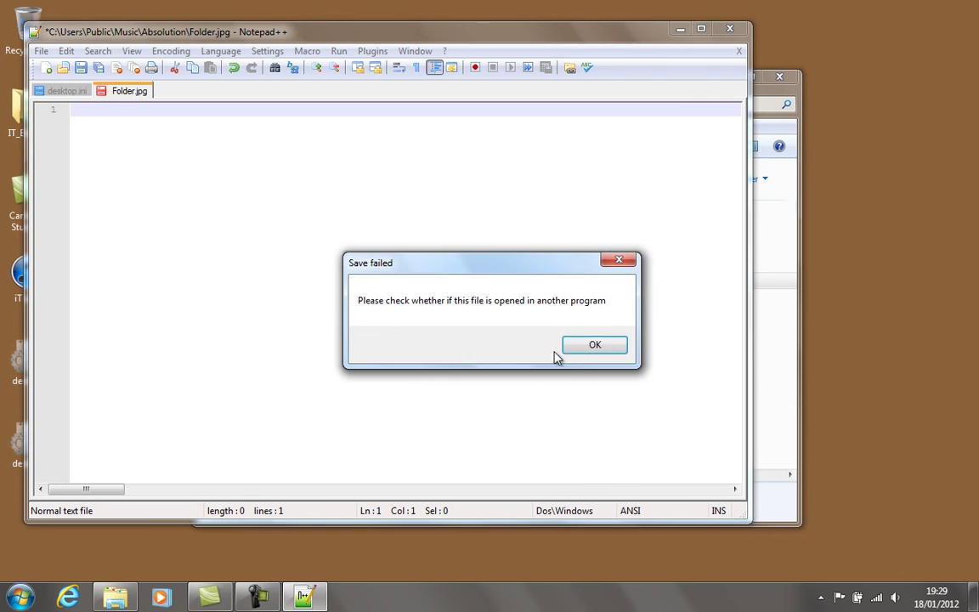
pyautogui.click(594, 347)
pyautogui.click(739, 52)
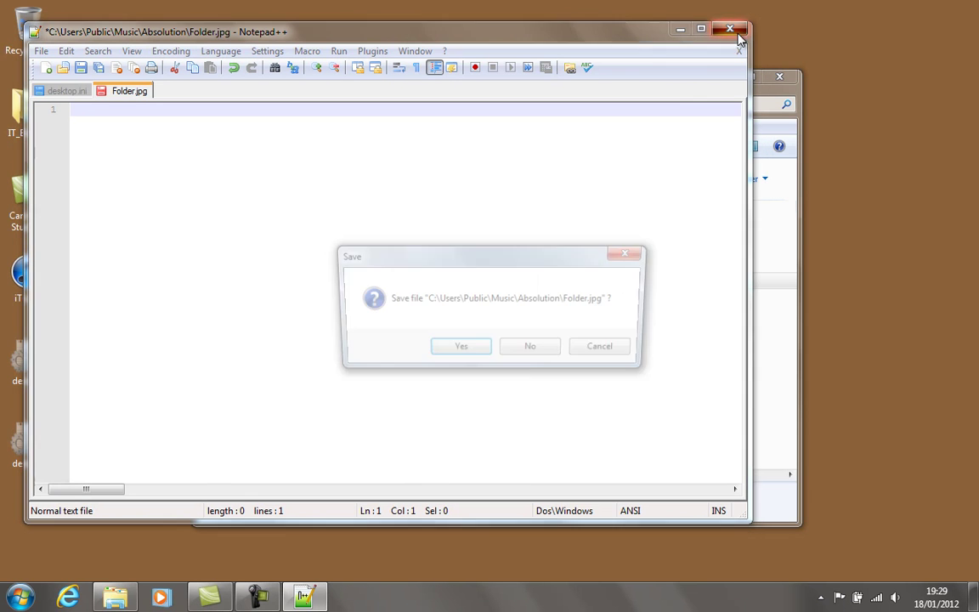
pyautogui.click(463, 351)
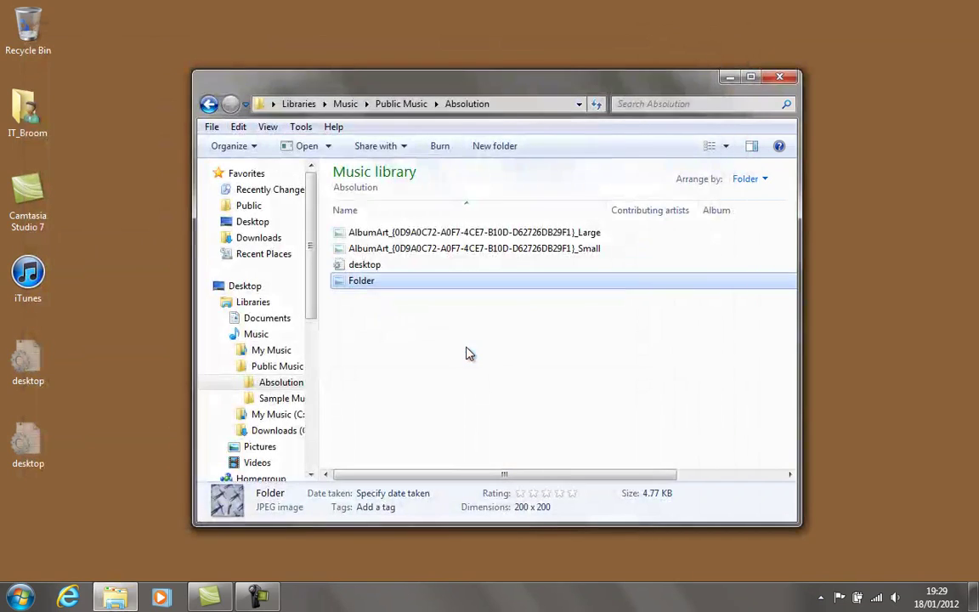
# - Erase the small AlbumArt image's contents in Notepad++ and save it empty
pyautogui.rightClick(397, 252)
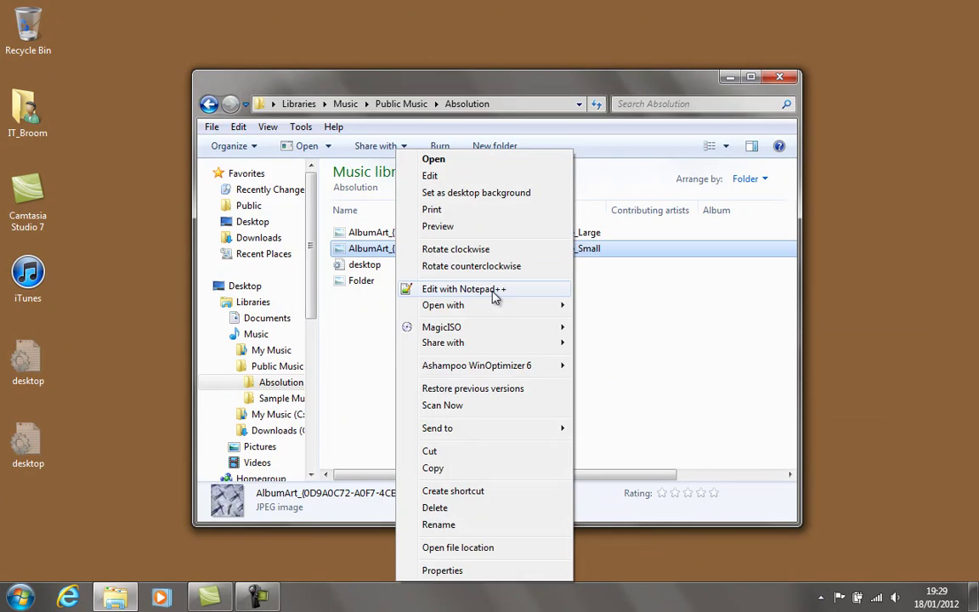
pyautogui.click(463, 289)
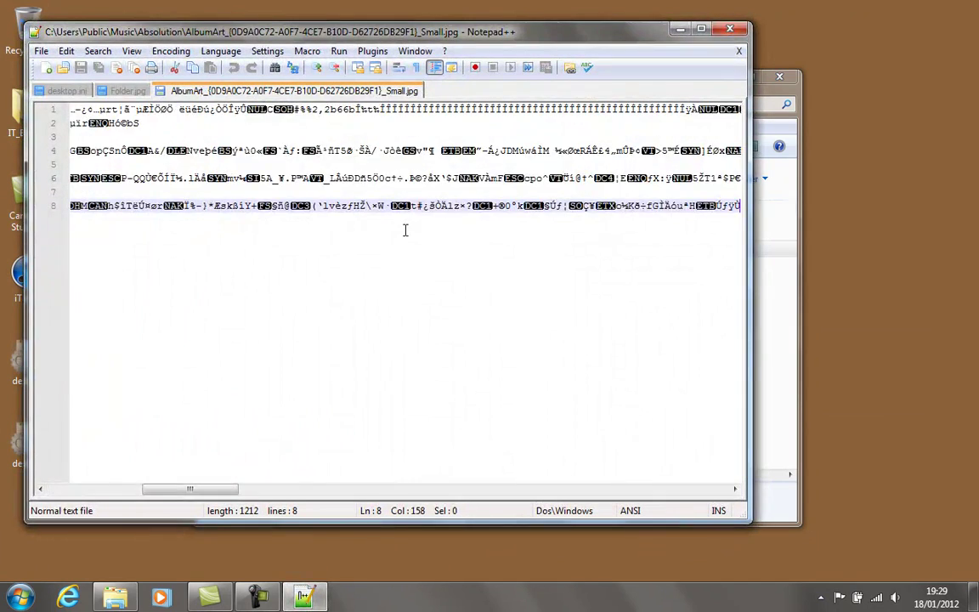
pyautogui.hotkey('ctrl', 'a')
pyautogui.press('Delete')
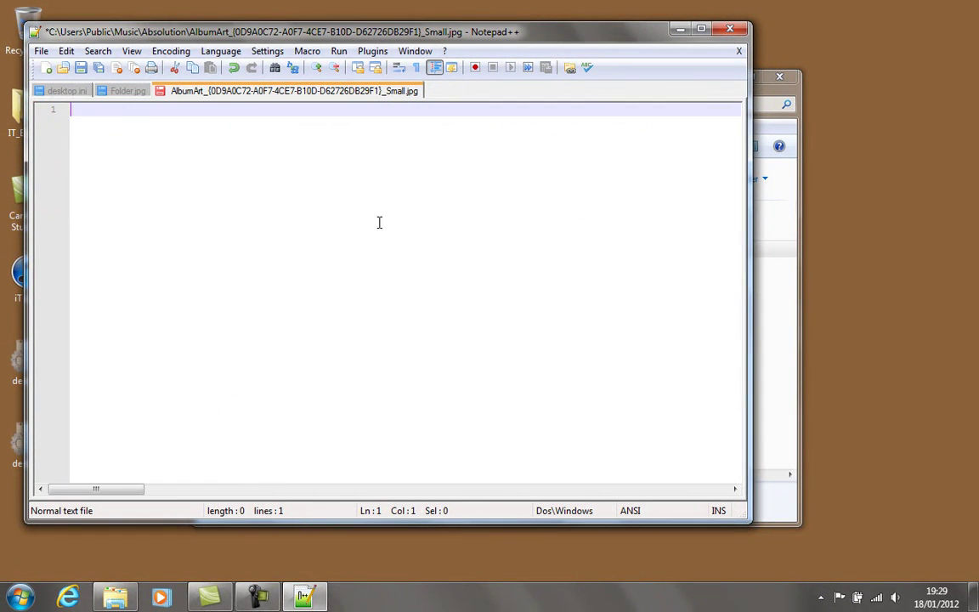
pyautogui.click(729, 30)
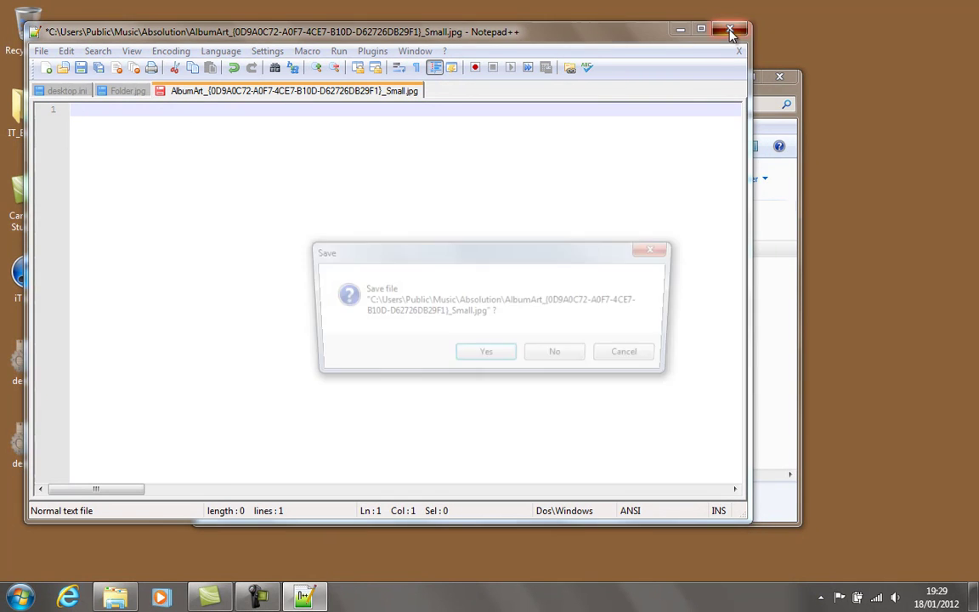
pyautogui.click(493, 364)
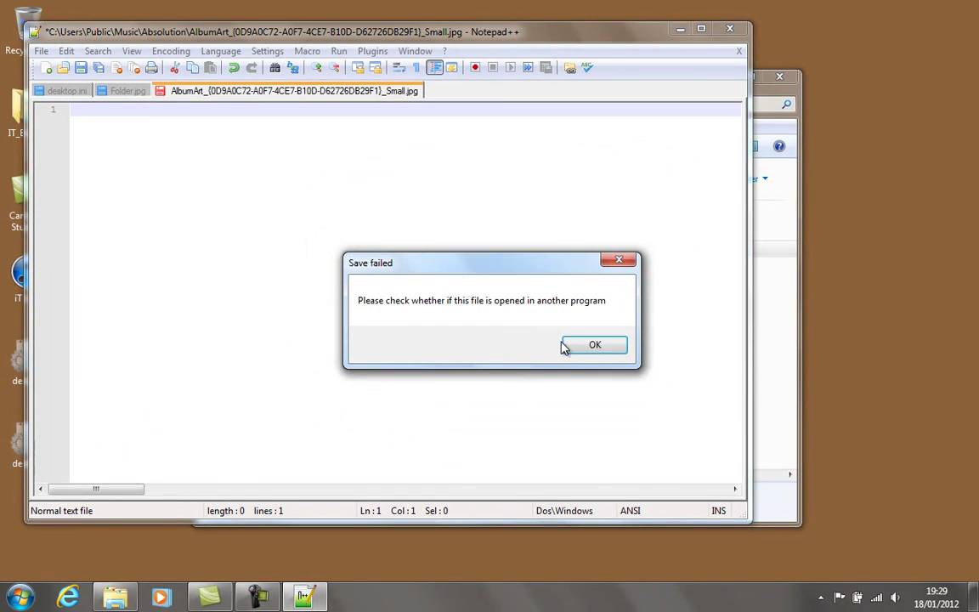
pyautogui.click(595, 344)
pyautogui.click(729, 31)
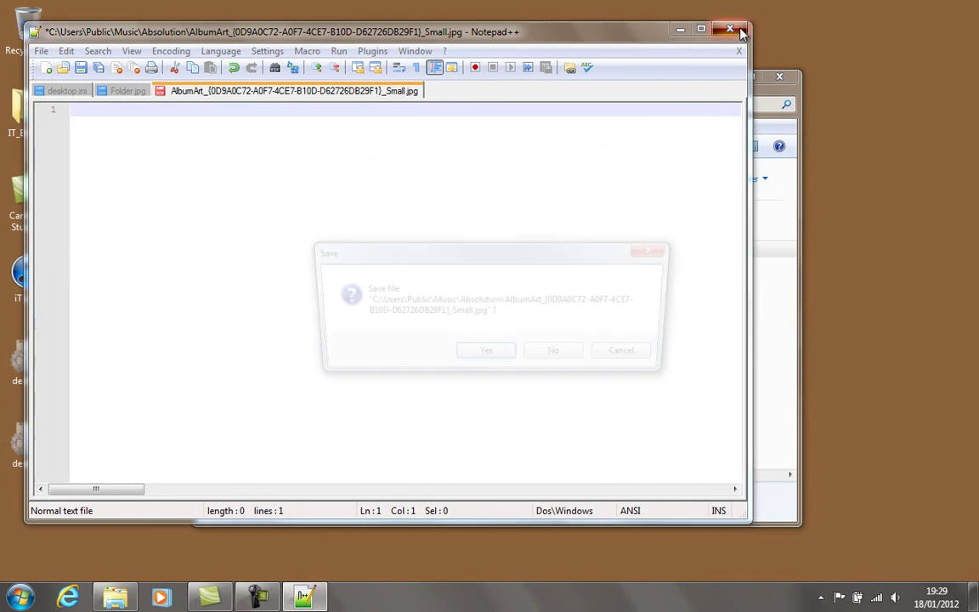
pyautogui.click(494, 353)
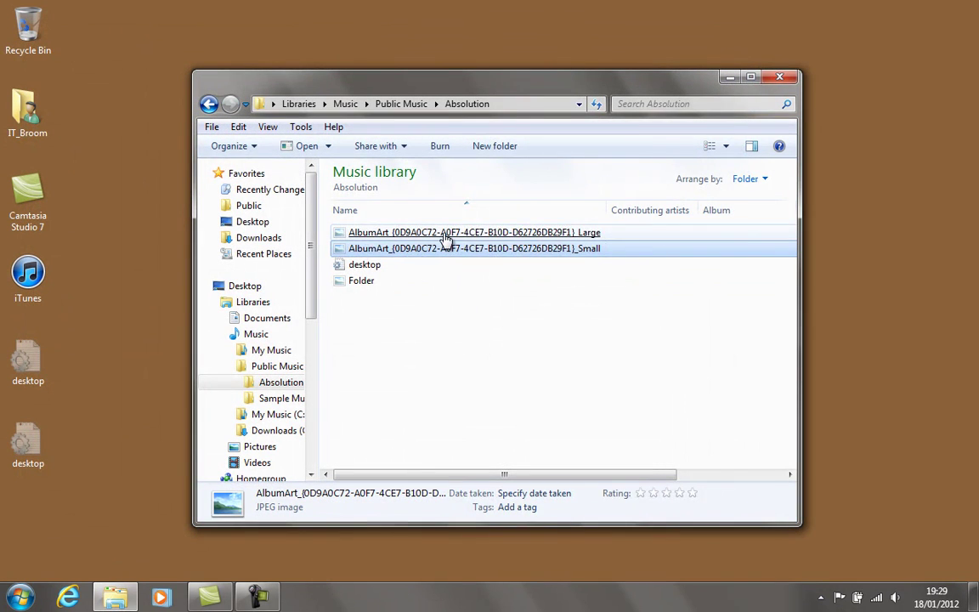
# - Delete the _Large AlbumArt file's contents in Notepad++ and save it, retrying after the error
pyautogui.click(443, 237)
pyautogui.rightClick(443, 234)
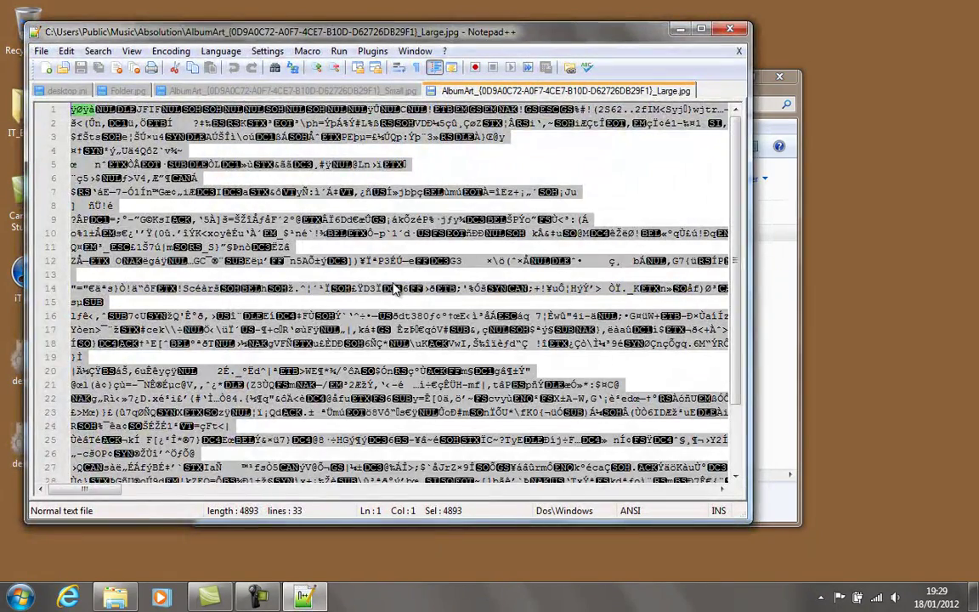
pyautogui.press('Delete')
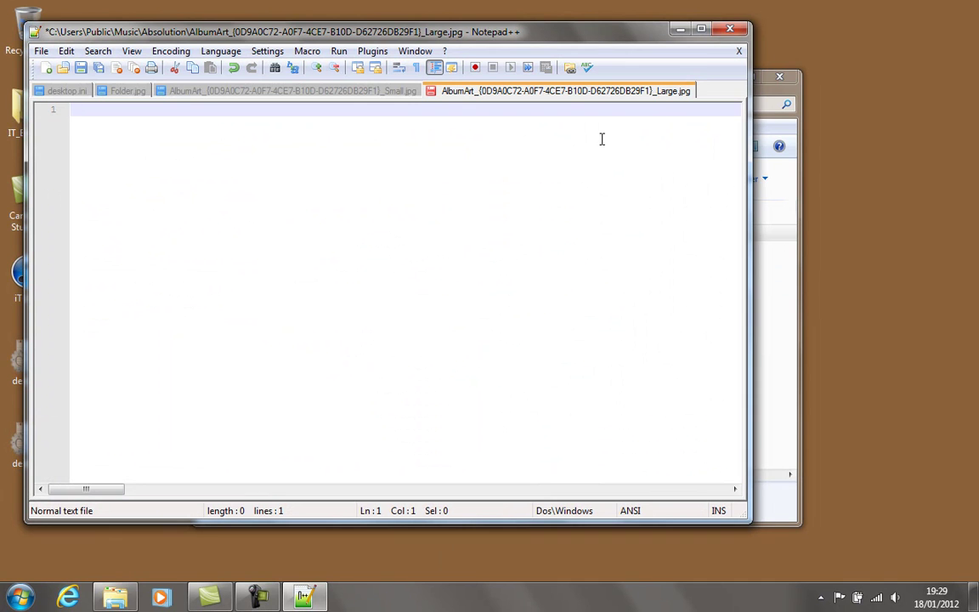
pyautogui.click(729, 29)
pyautogui.click(486, 357)
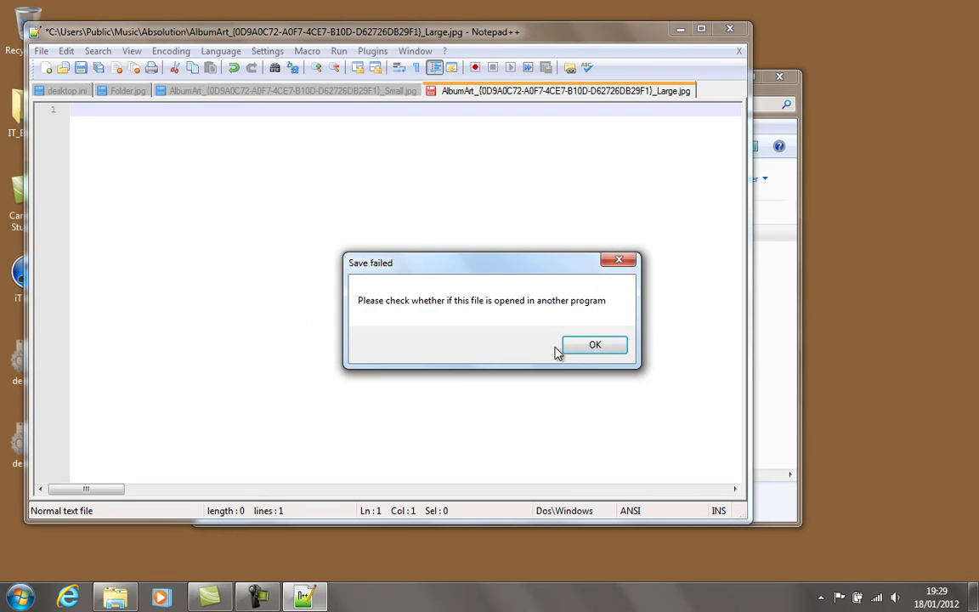
pyautogui.click(584, 344)
pyautogui.click(729, 30)
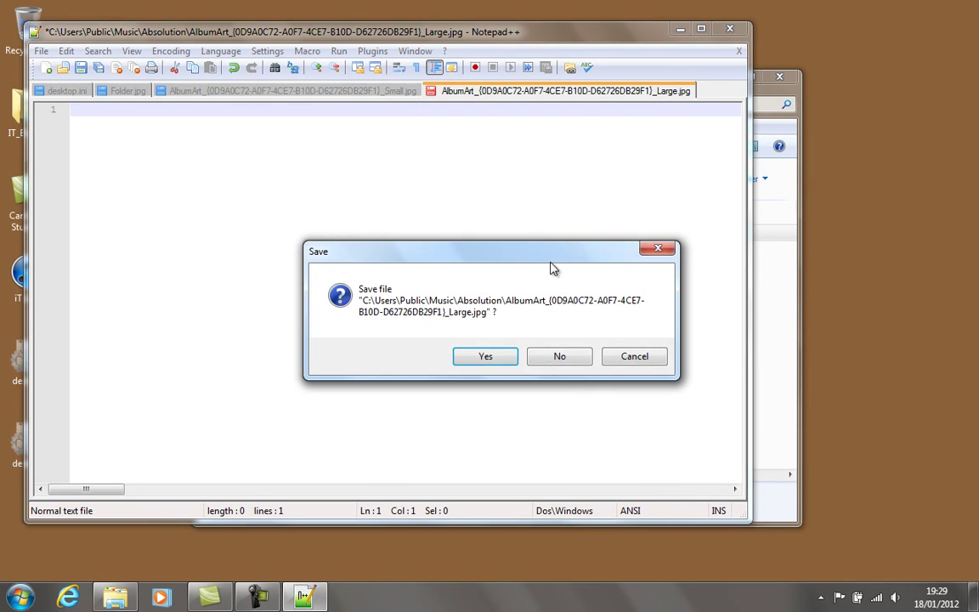
pyautogui.click(481, 356)
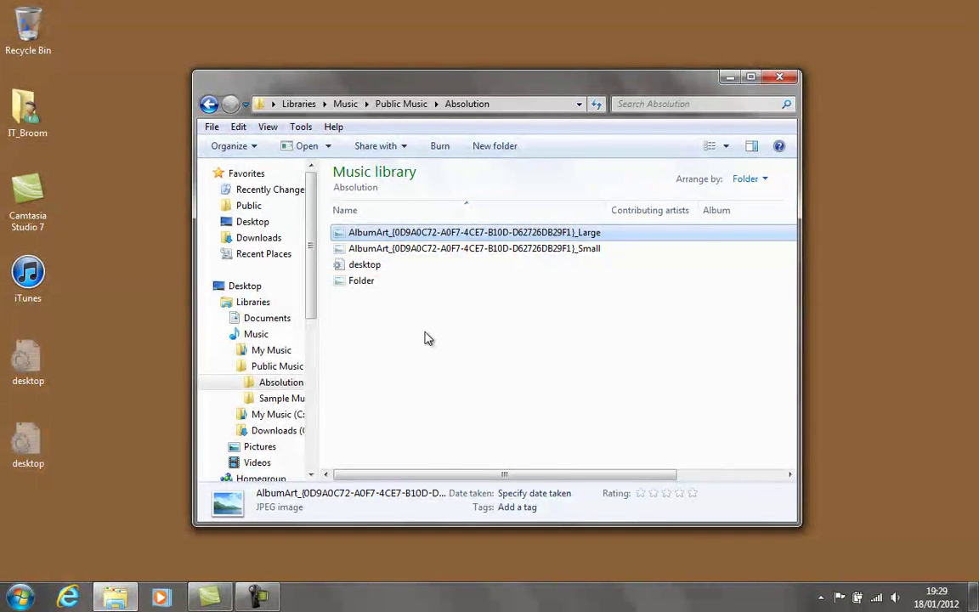
# - From Public Music, wipe Absolution with Ashampoo WinOptimizer 6 and close the crashed program
pyautogui.click(289, 368)
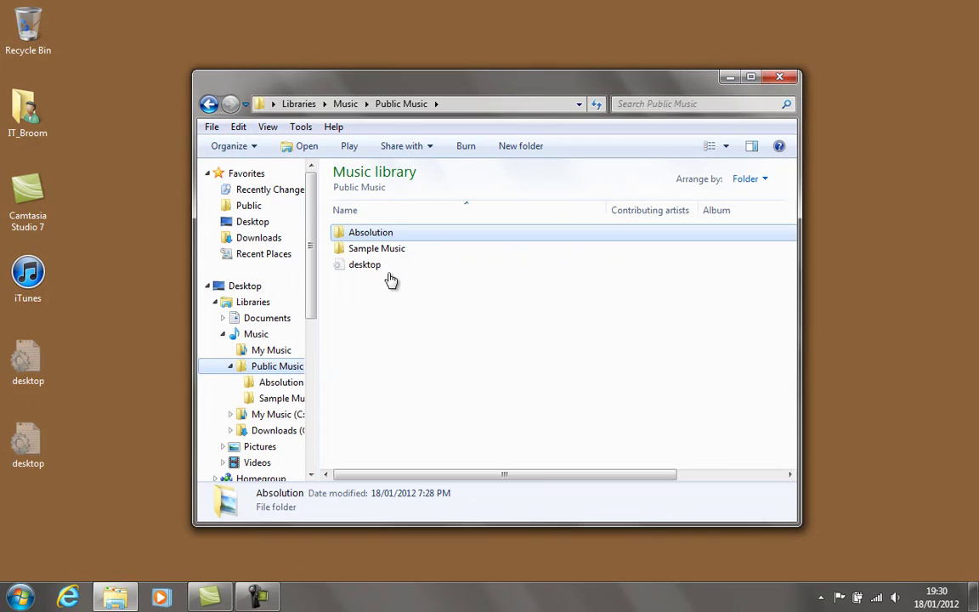
pyautogui.click(389, 238)
pyautogui.rightClick(389, 238)
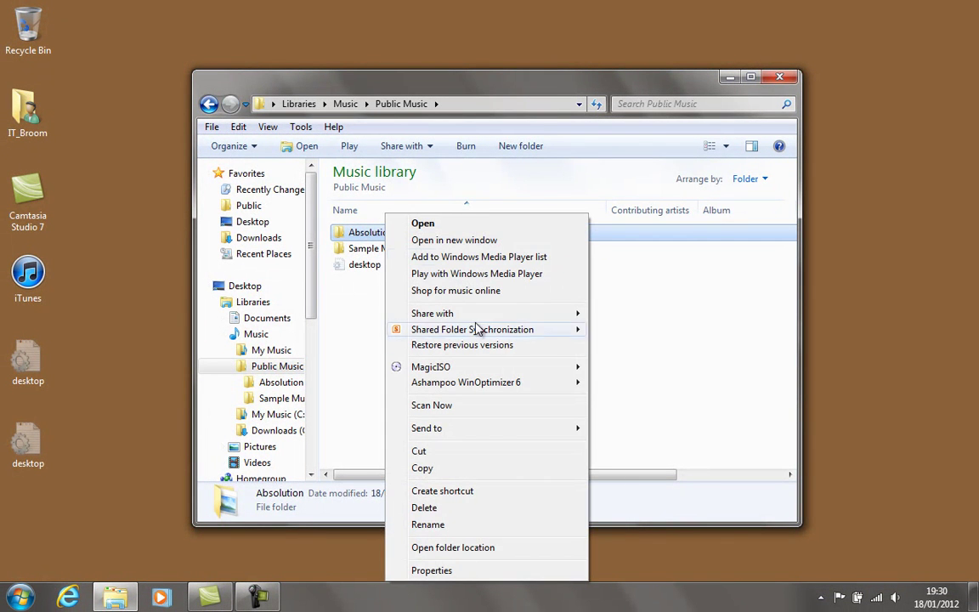
pyautogui.moveTo(534, 390)
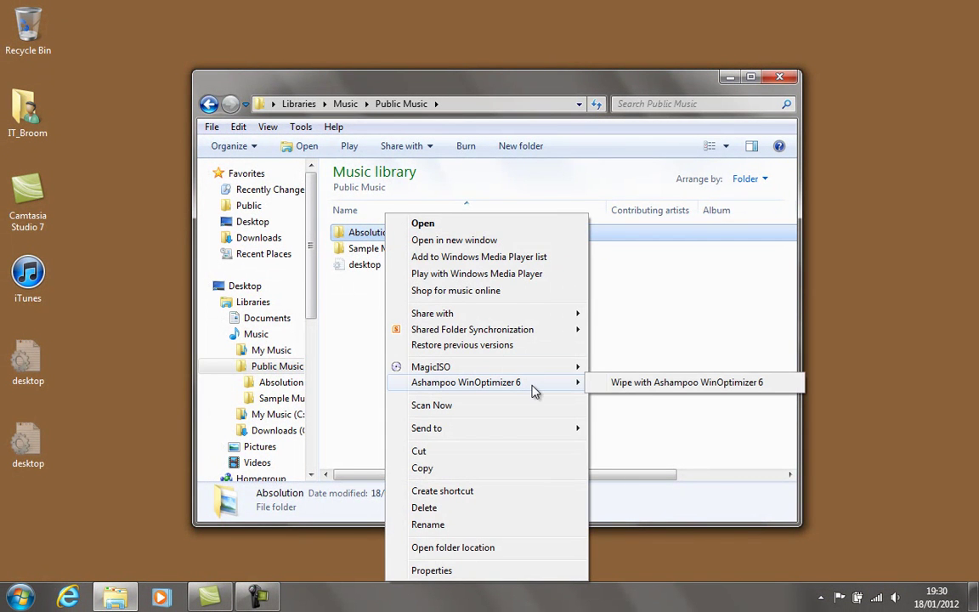
pyautogui.click(632, 389)
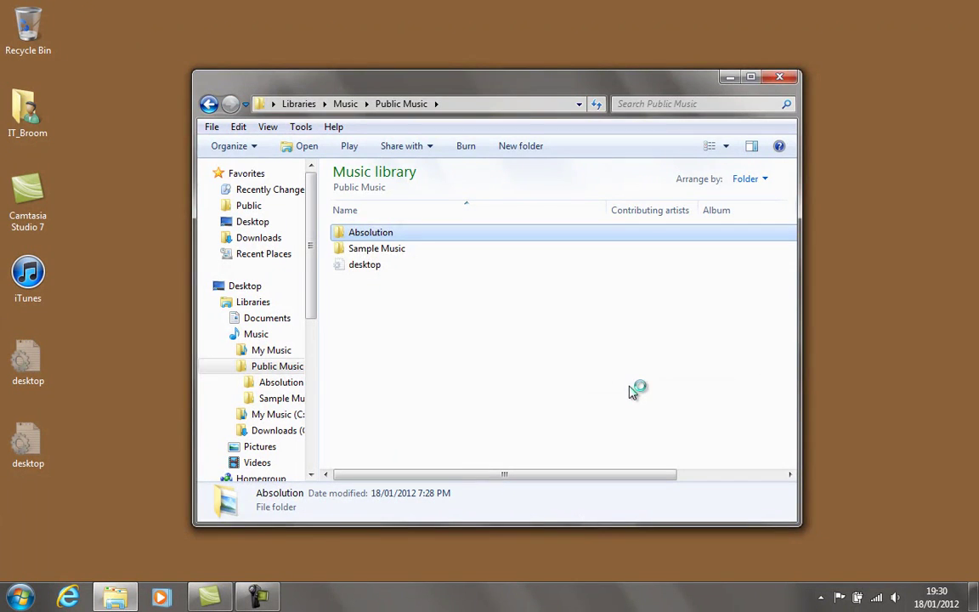
pyautogui.click(537, 353)
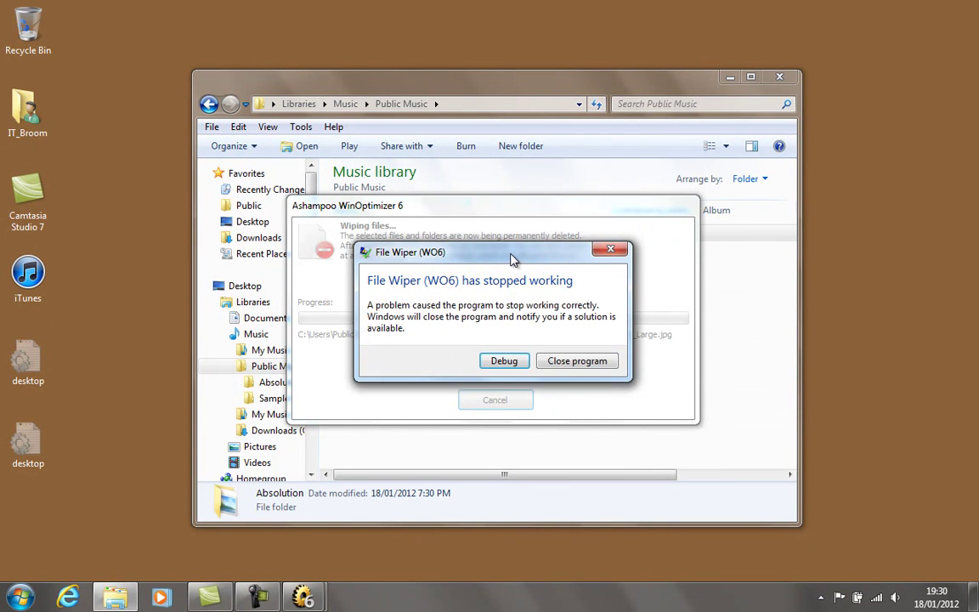
pyautogui.moveTo(512, 259); pyautogui.dragTo(588, 176)
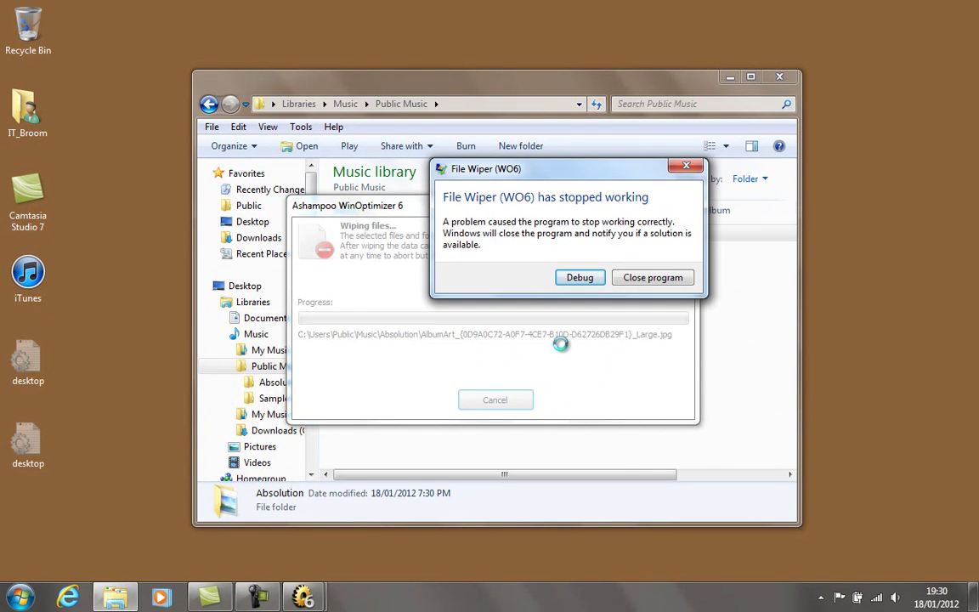
pyautogui.click(652, 279)
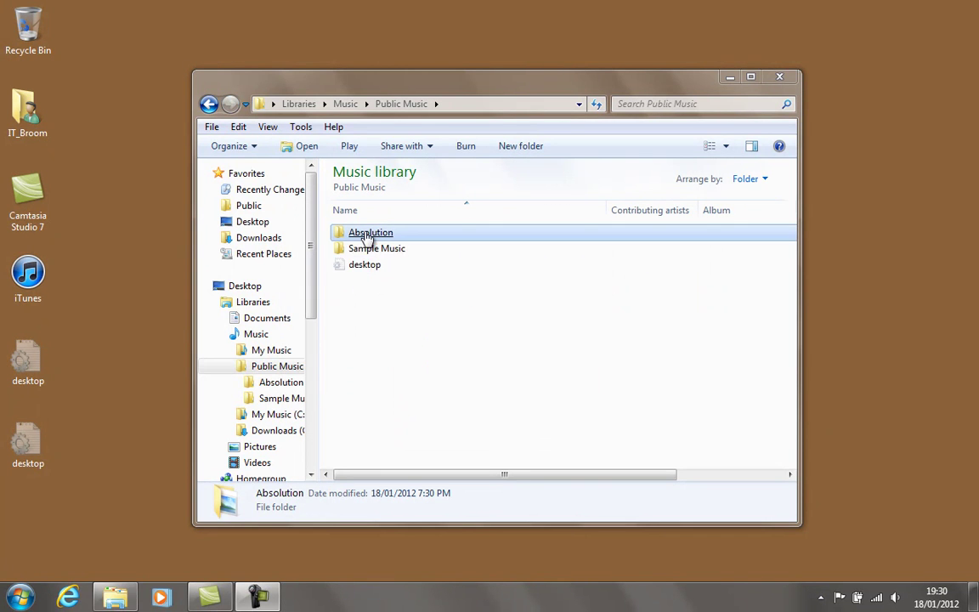
# - Inside Absolution, wipe Folder.jpg with Ashampoo WinOptimizer 6 and close the crashed wiper
pyautogui.doubleClick(425, 234)
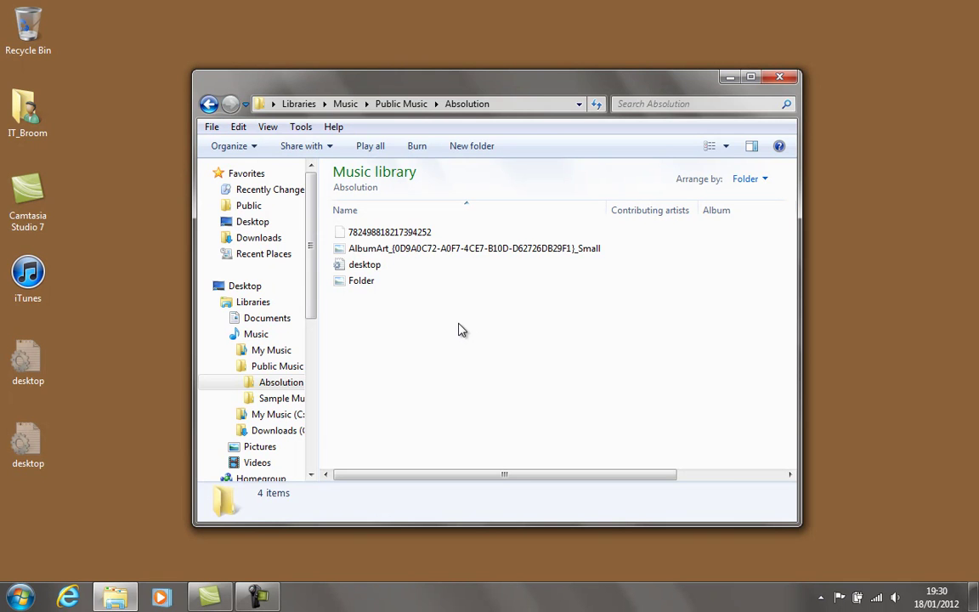
pyautogui.rightClick(369, 289)
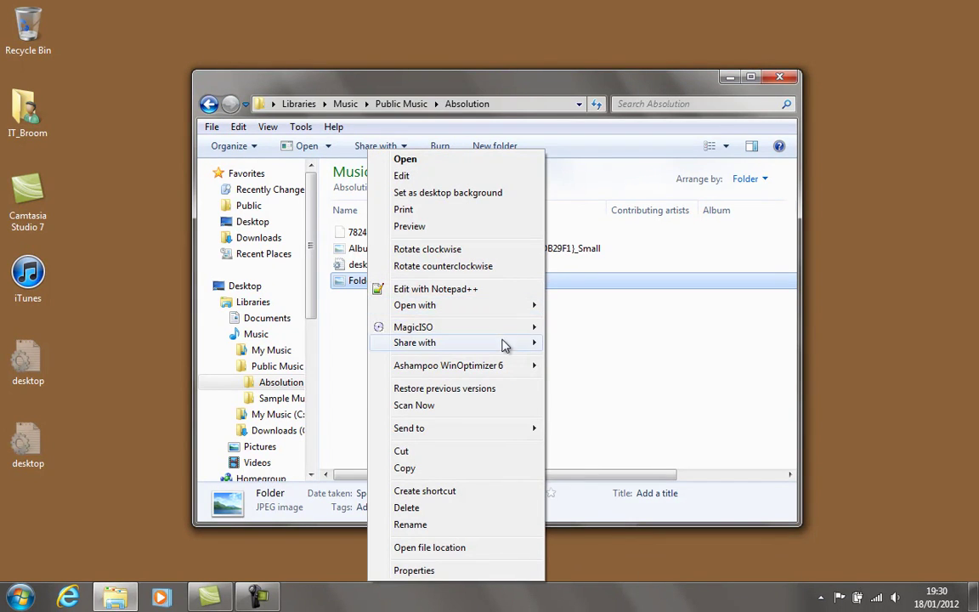
pyautogui.moveTo(533, 371)
pyautogui.click(587, 365)
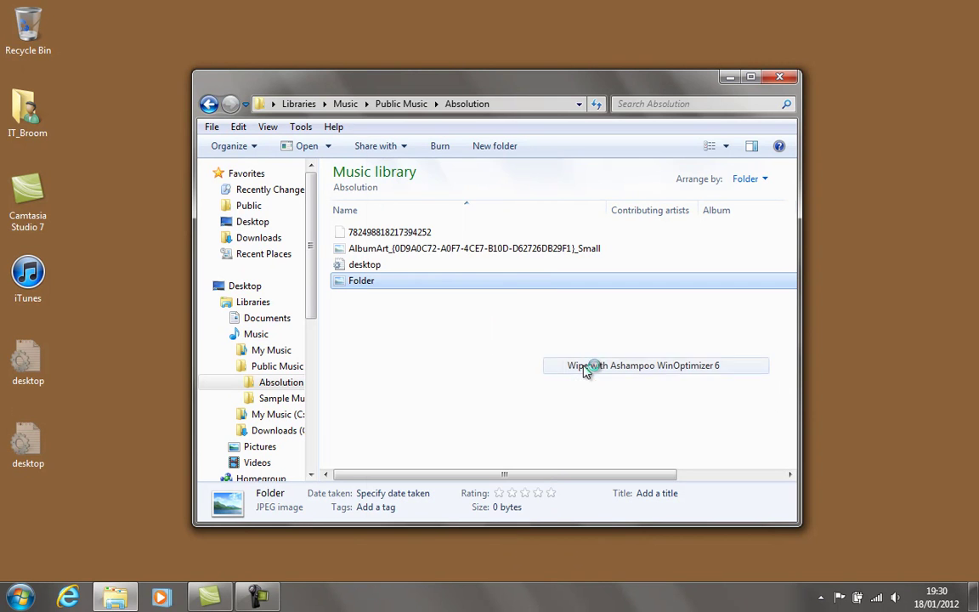
pyautogui.click(508, 350)
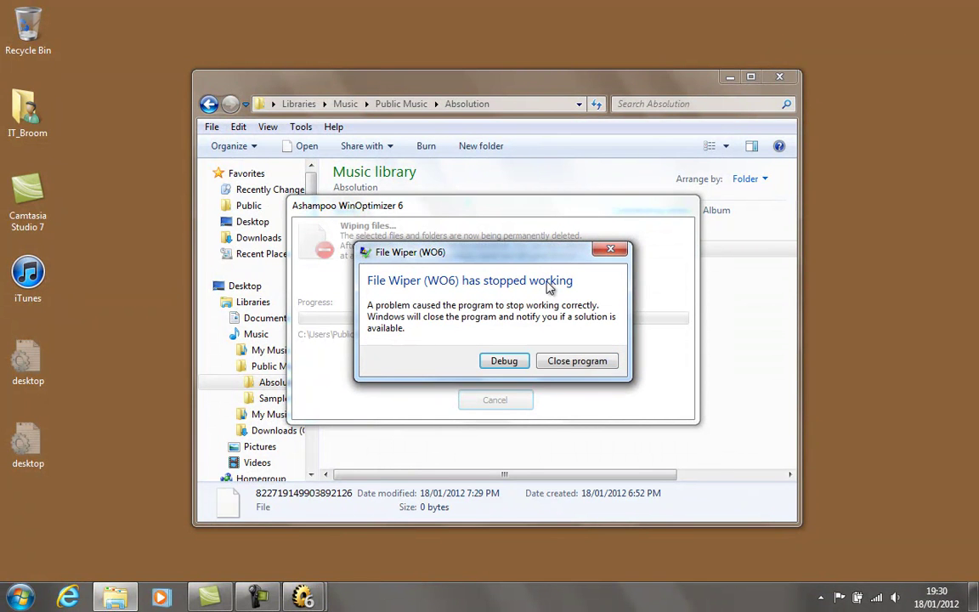
pyautogui.click(569, 362)
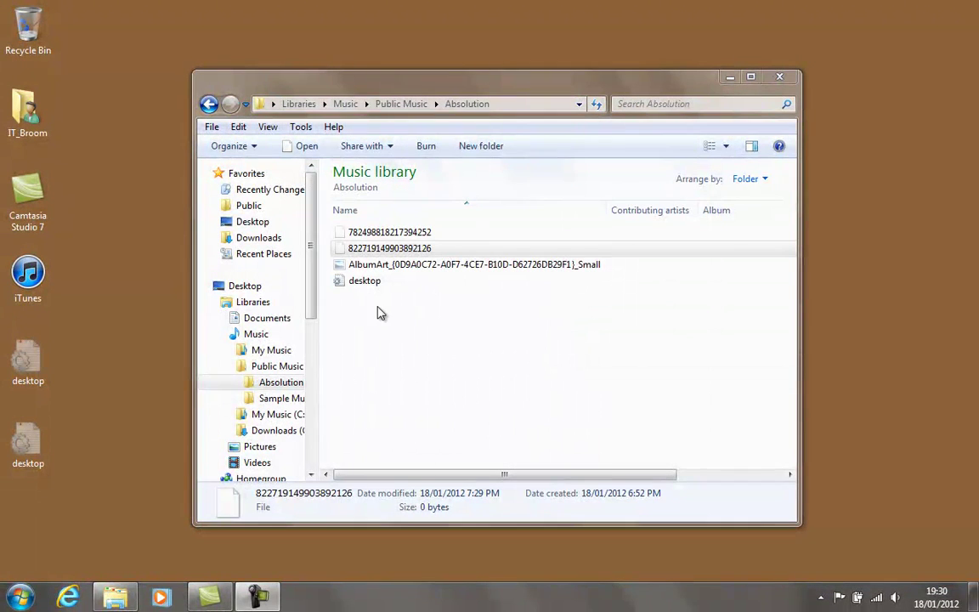
# - Clear desktop.ini's advanced attributes through its Properties
pyautogui.rightClick(370, 289)
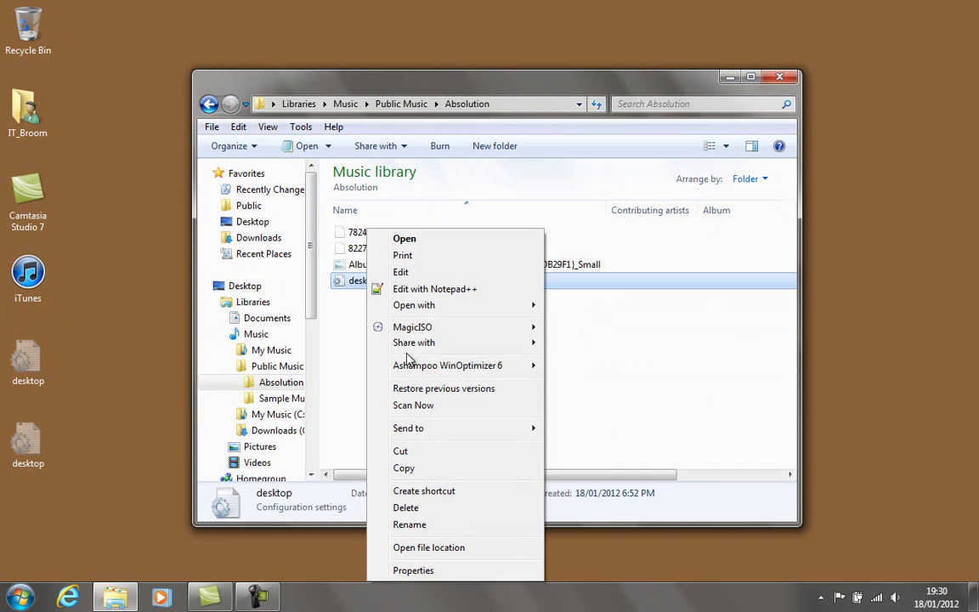
pyautogui.click(475, 571)
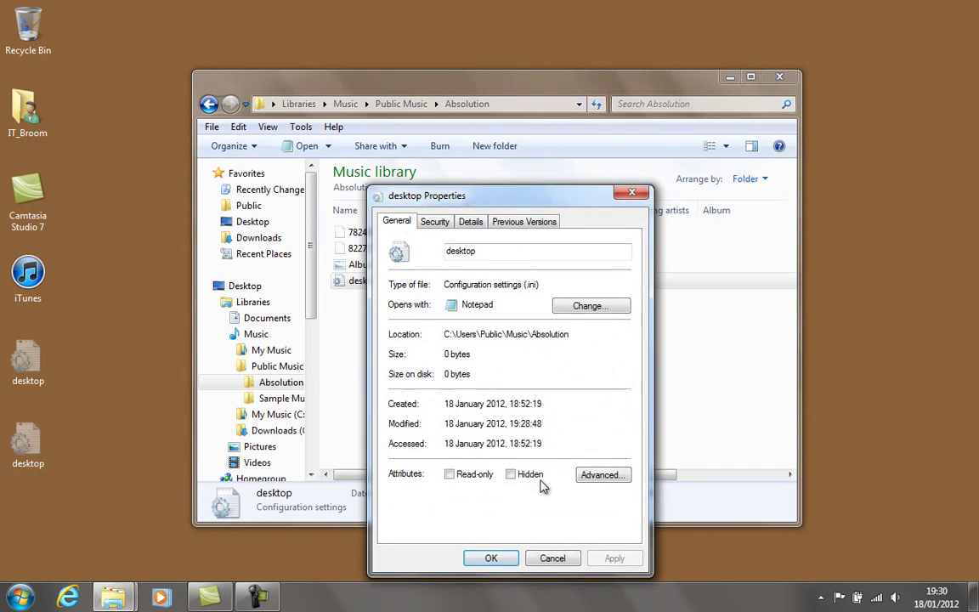
pyautogui.click(602, 475)
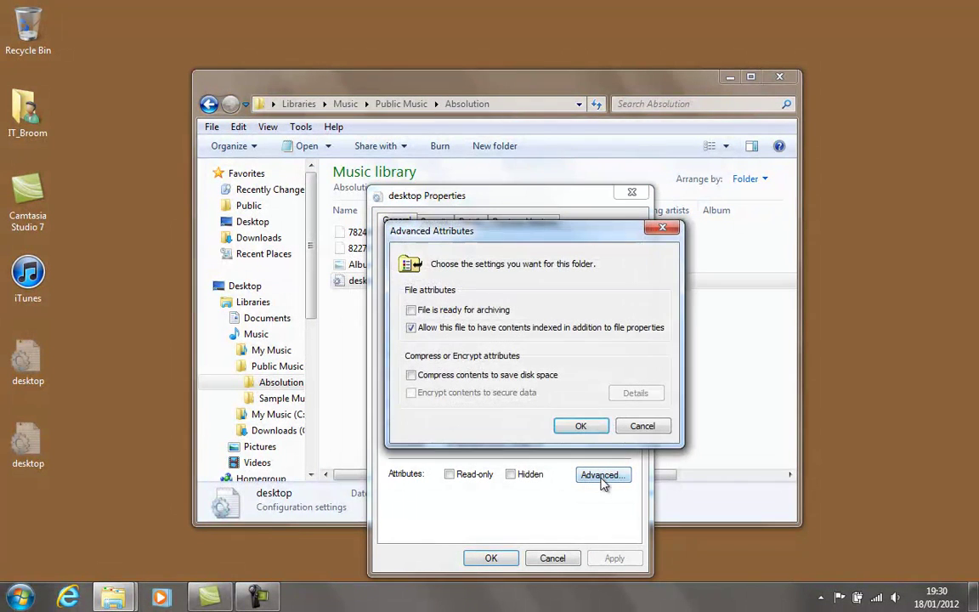
pyautogui.click(578, 427)
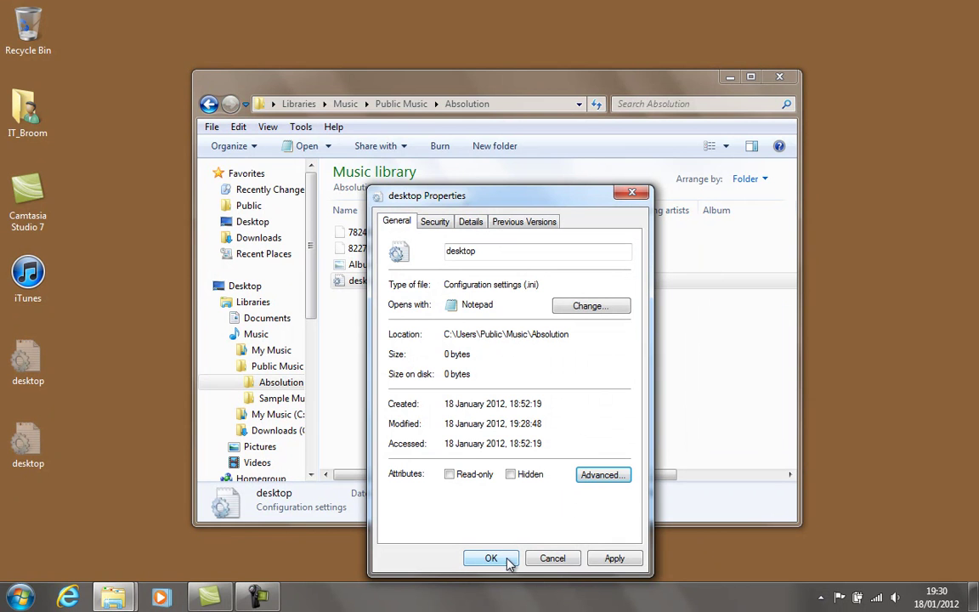
pyautogui.click(613, 559)
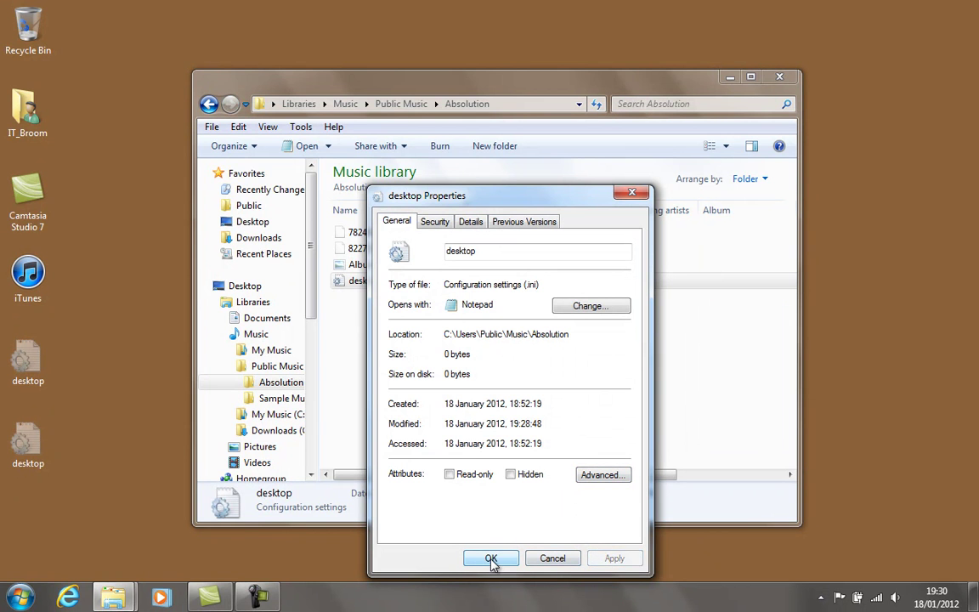
pyautogui.click(491, 558)
# - Permanently wipe desktop.ini with Ashampoo WinOptimizer 6
pyautogui.rightClick(361, 287)
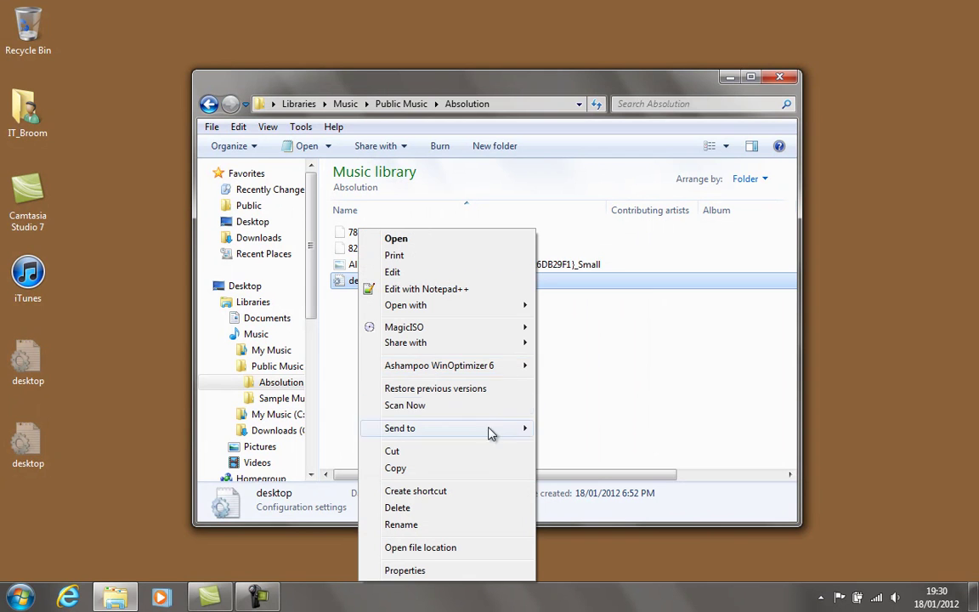
pyautogui.moveTo(518, 372)
pyautogui.click(575, 371)
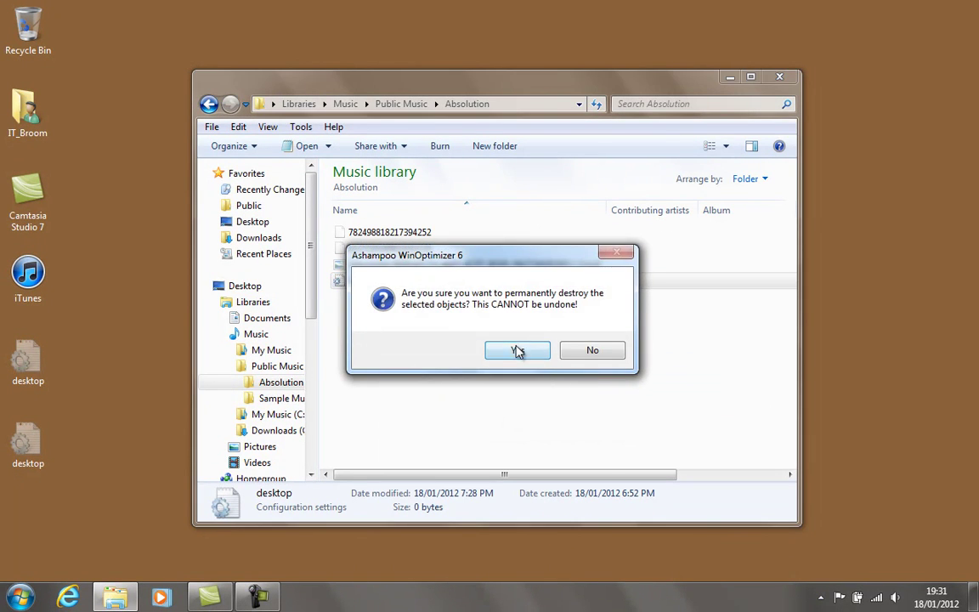
pyautogui.click(517, 350)
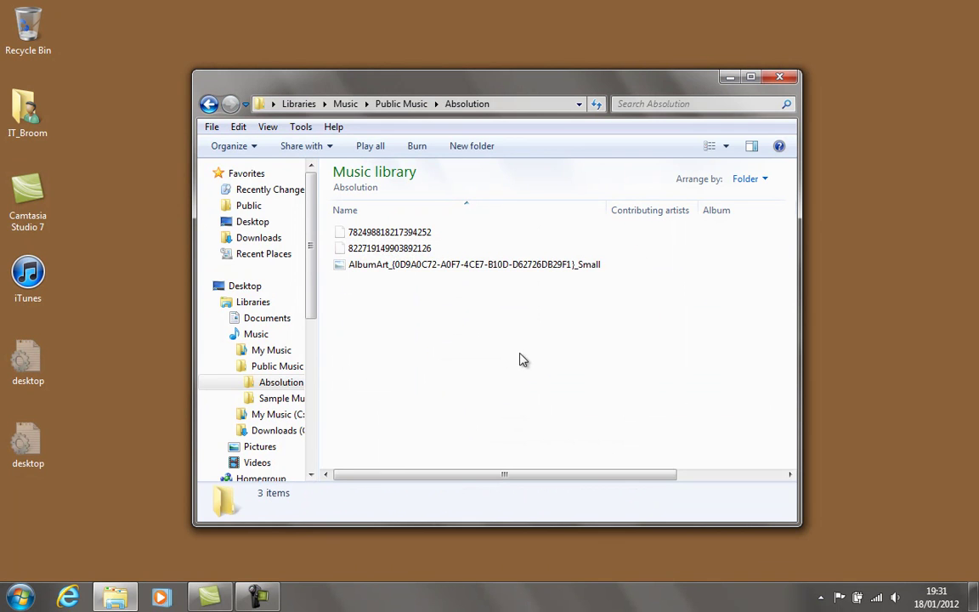
# - Untick Hidden and 'ready for archiving' on the first numbered leftover file
pyautogui.rightClick(399, 236)
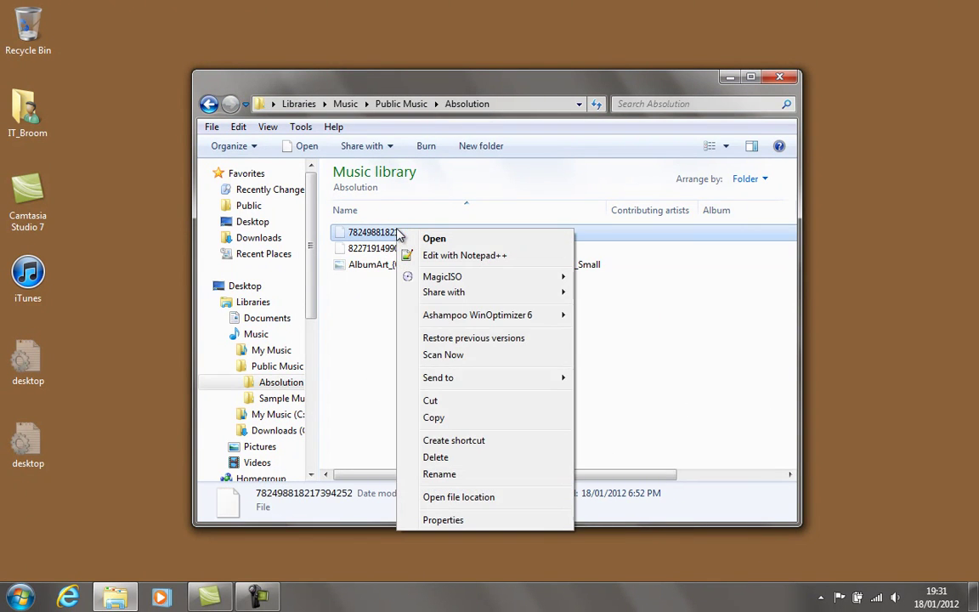
pyautogui.click(495, 519)
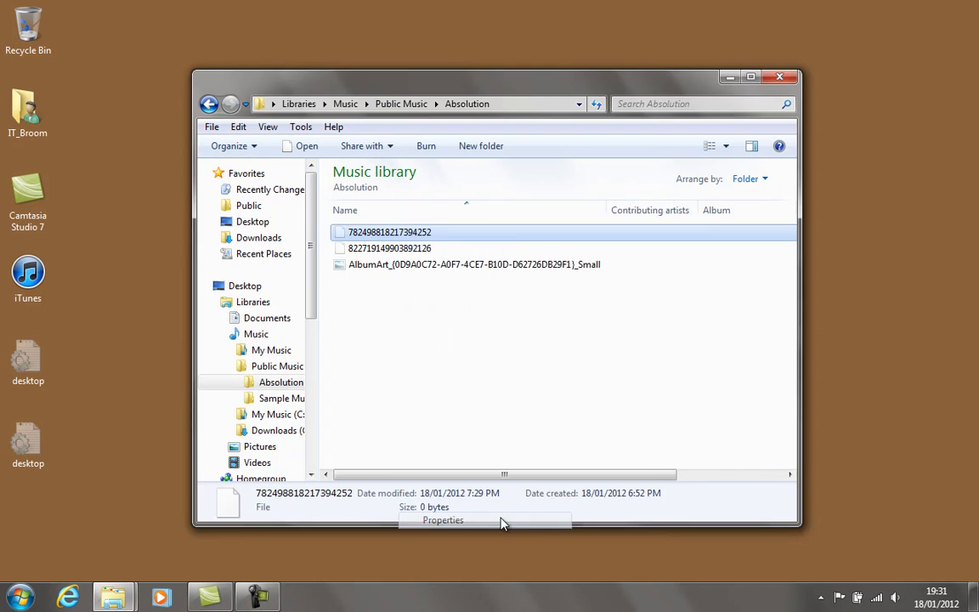
pyautogui.click(541, 474)
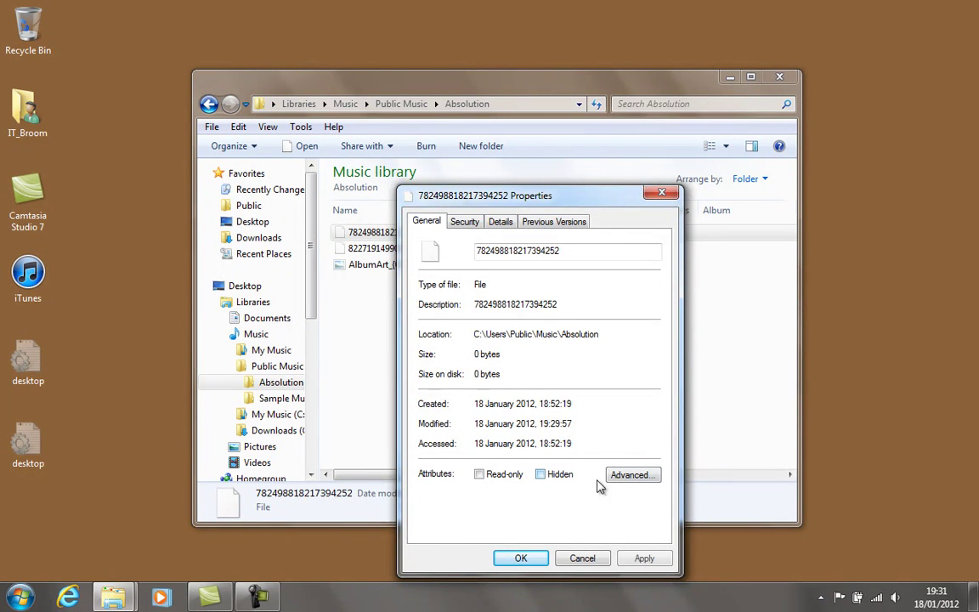
pyautogui.click(625, 480)
pyautogui.click(495, 311)
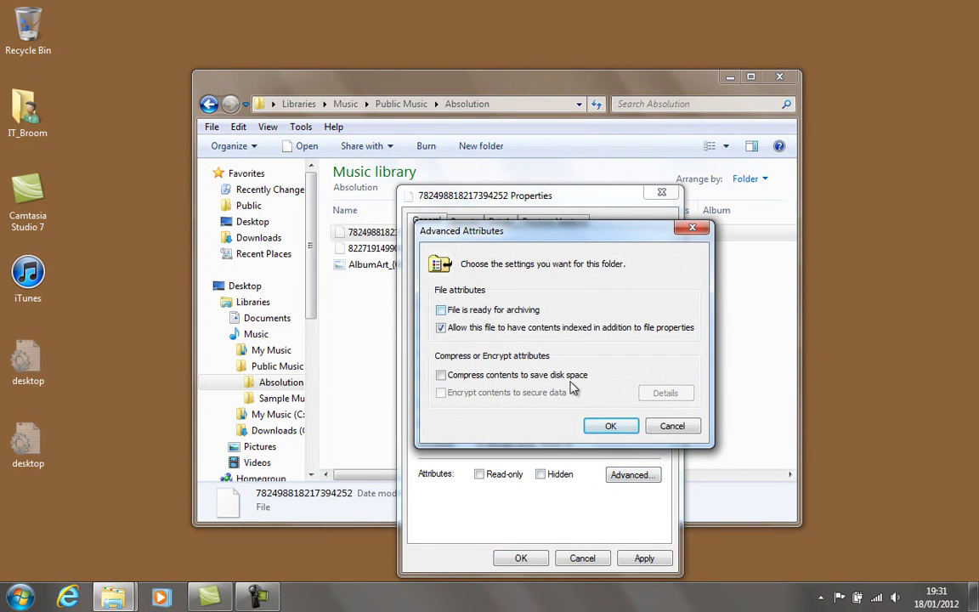
pyautogui.click(617, 426)
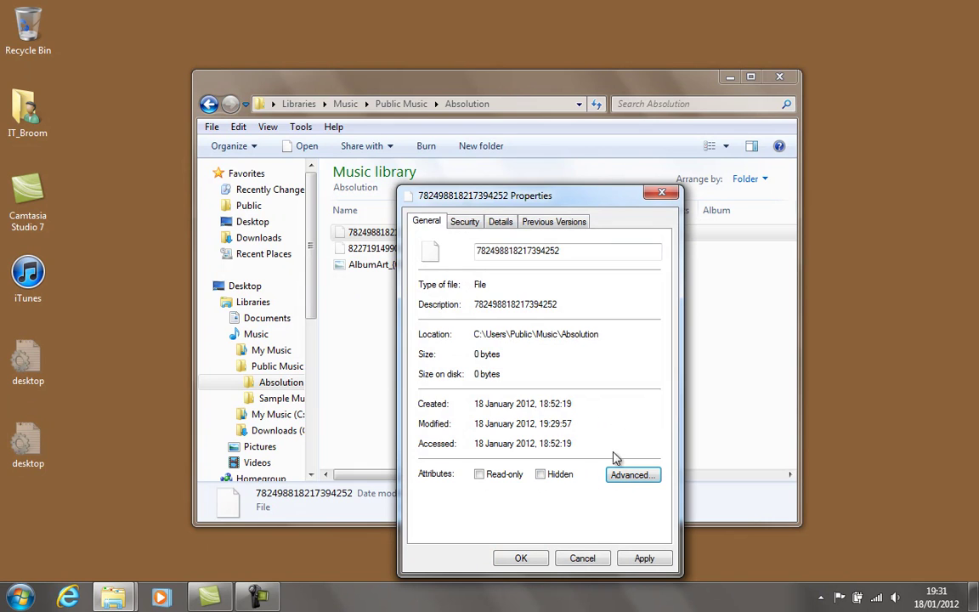
pyautogui.click(524, 558)
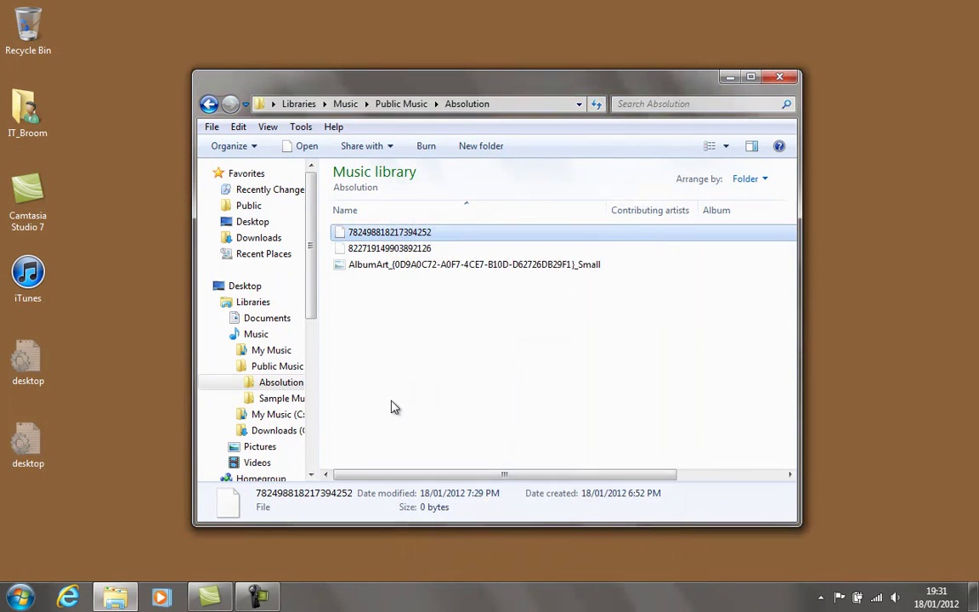
# - Permanently wipe that numbered file with Ashampoo WinOptimizer 6
pyautogui.rightClick(406, 239)
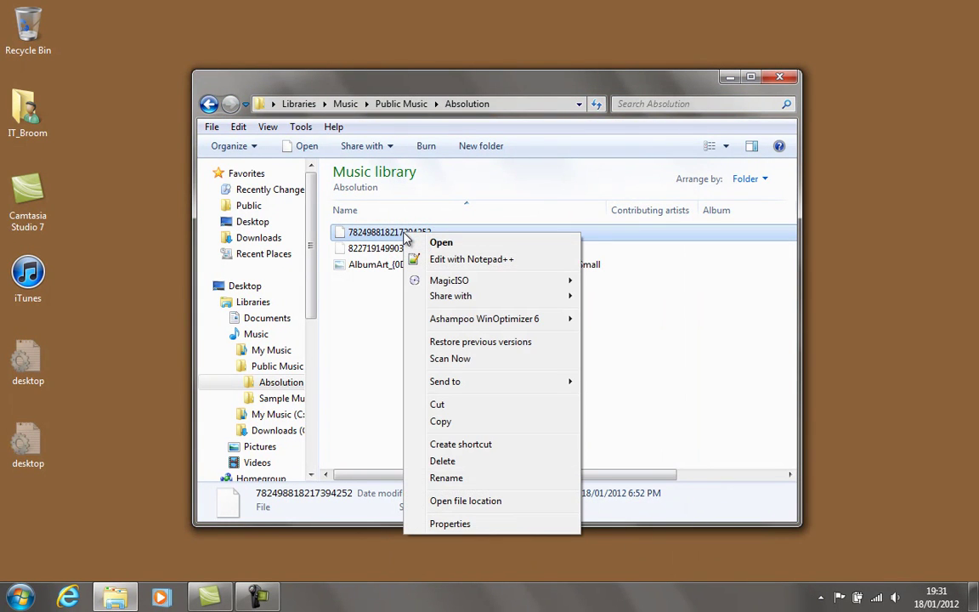
pyautogui.moveTo(509, 318)
pyautogui.click(610, 320)
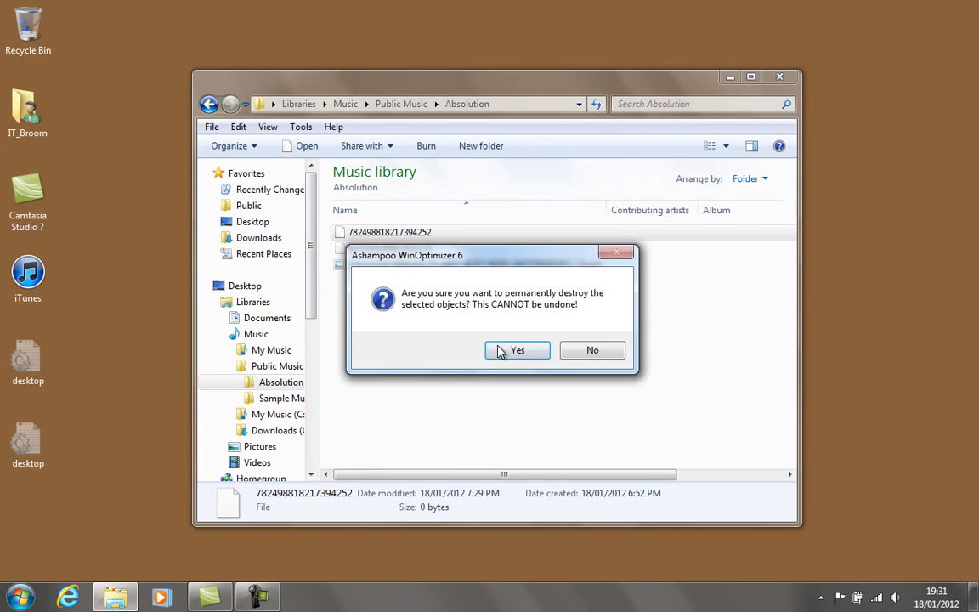
pyautogui.click(503, 348)
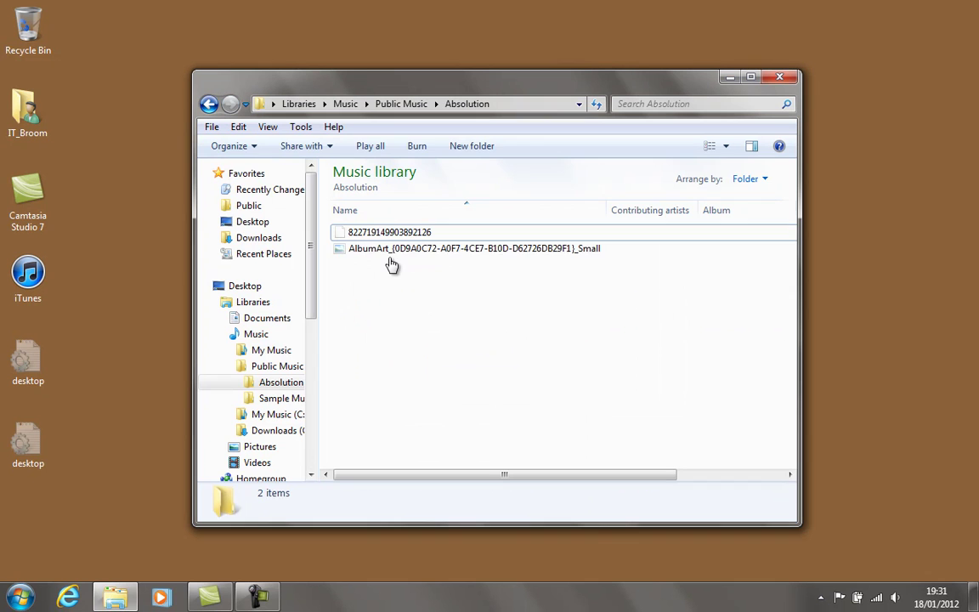
pyautogui.rightClick(392, 238)
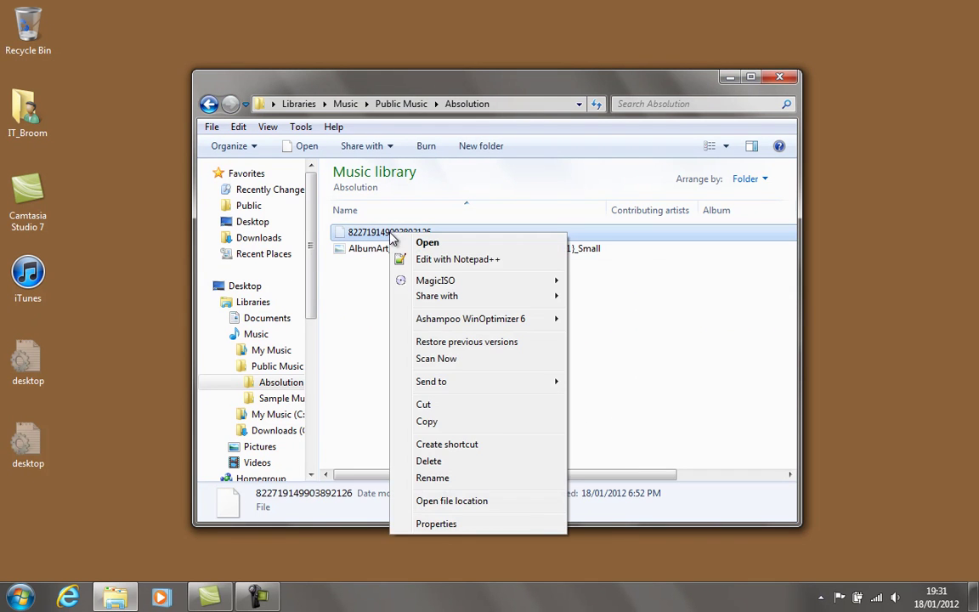
pyautogui.click(480, 524)
pyautogui.click(533, 474)
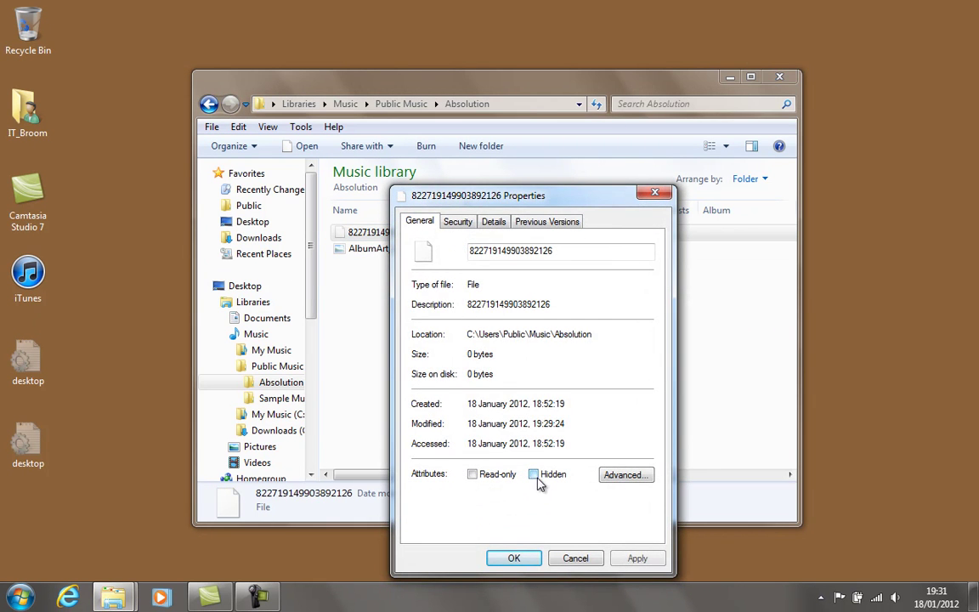
pyautogui.click(627, 476)
pyautogui.click(493, 310)
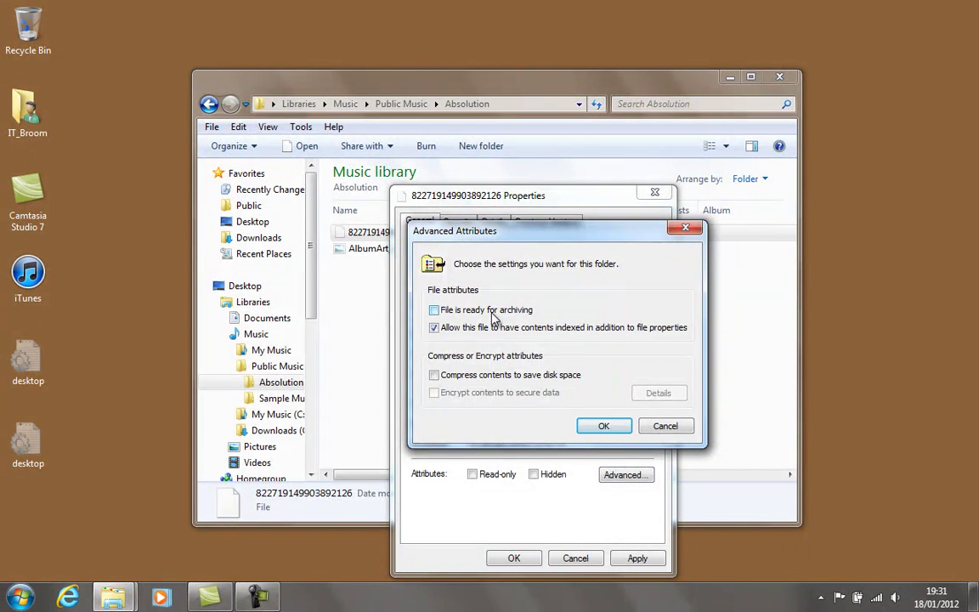
pyautogui.click(603, 425)
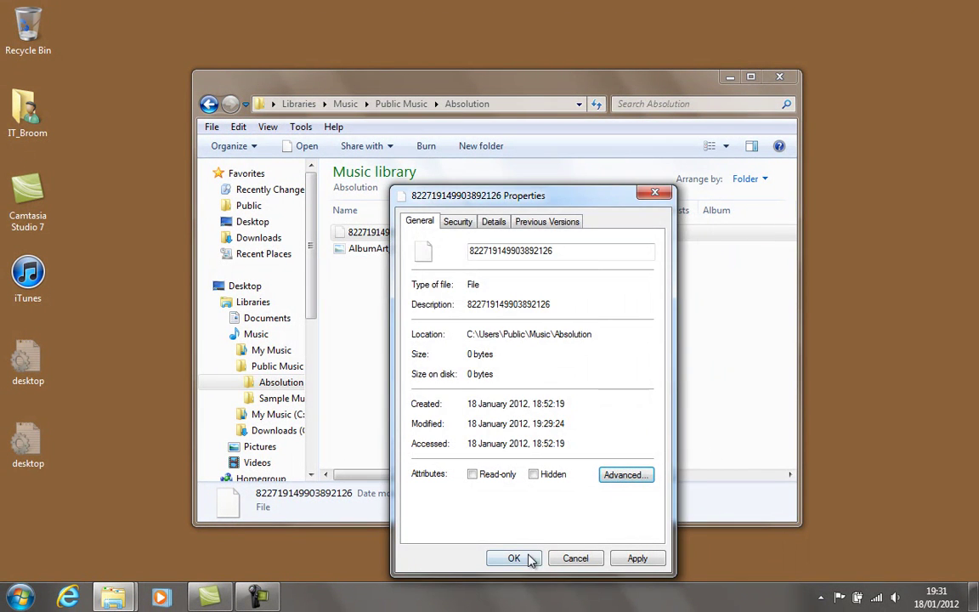
pyautogui.click(514, 557)
pyautogui.rightClick(414, 231)
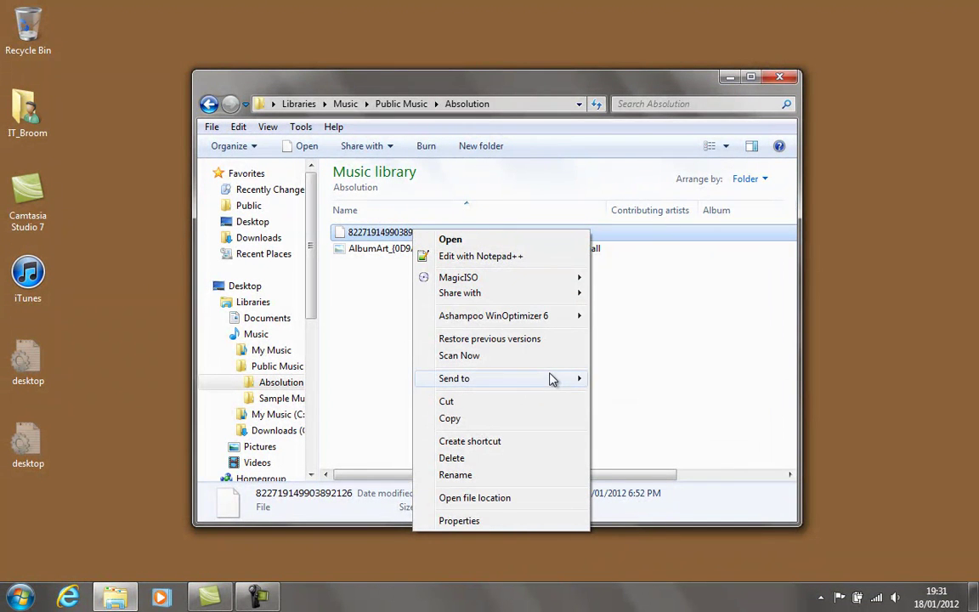
pyautogui.moveTo(561, 322)
pyautogui.click(629, 313)
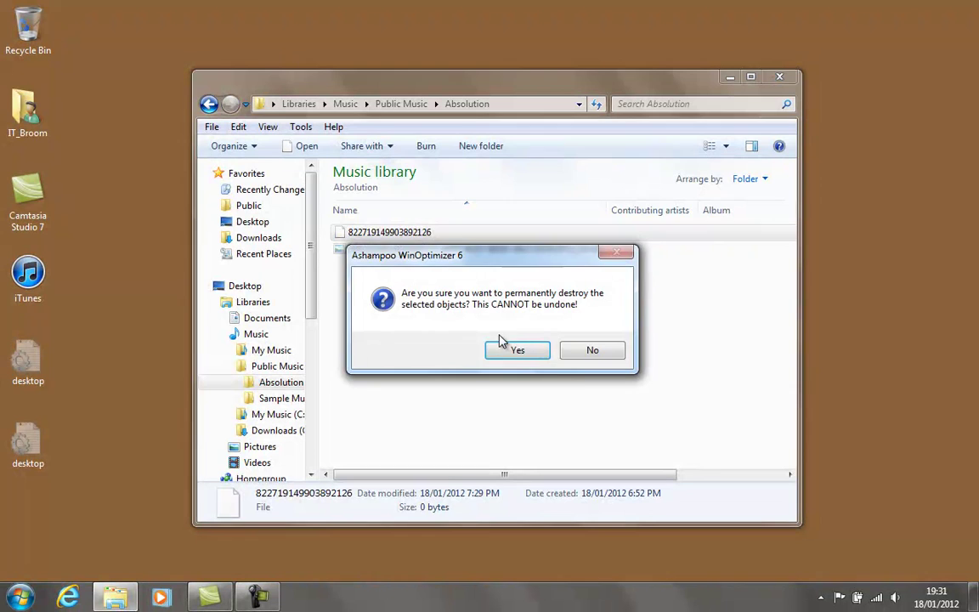
pyautogui.click(516, 352)
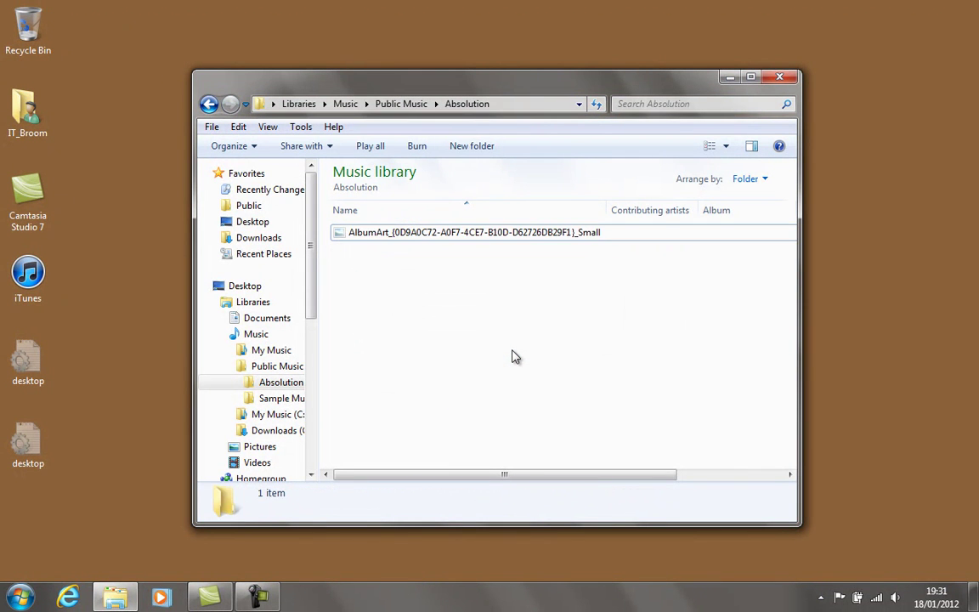
# - Untick Hidden and 'ready for archiving' on the small AlbumArt JPEG
pyautogui.click(439, 235)
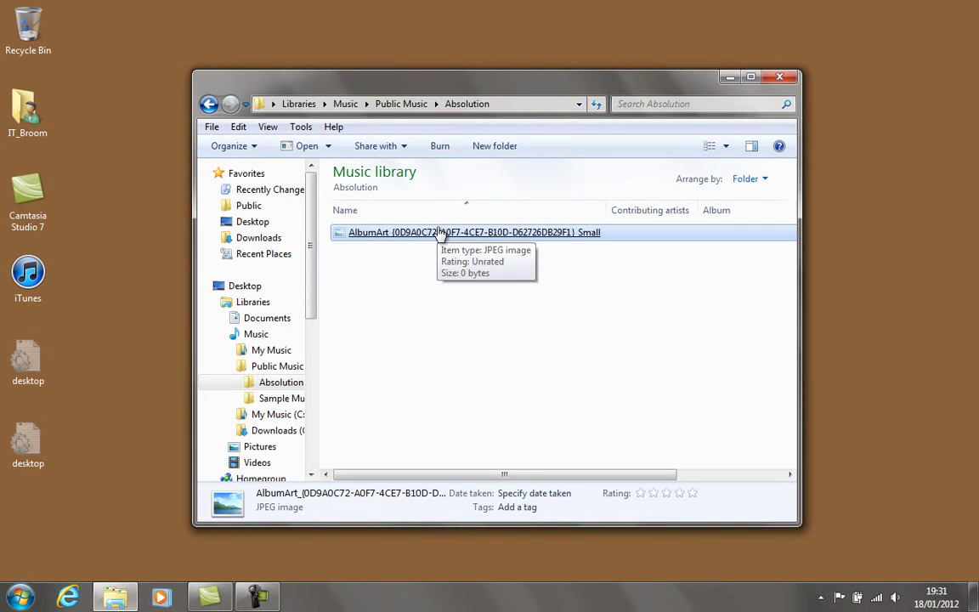
pyautogui.rightClick(439, 233)
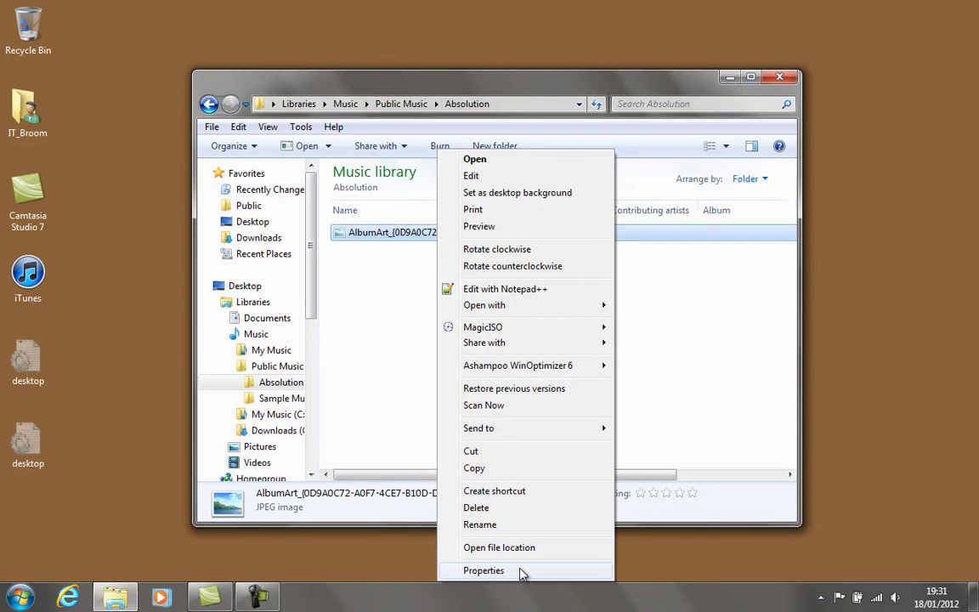
pyautogui.click(484, 570)
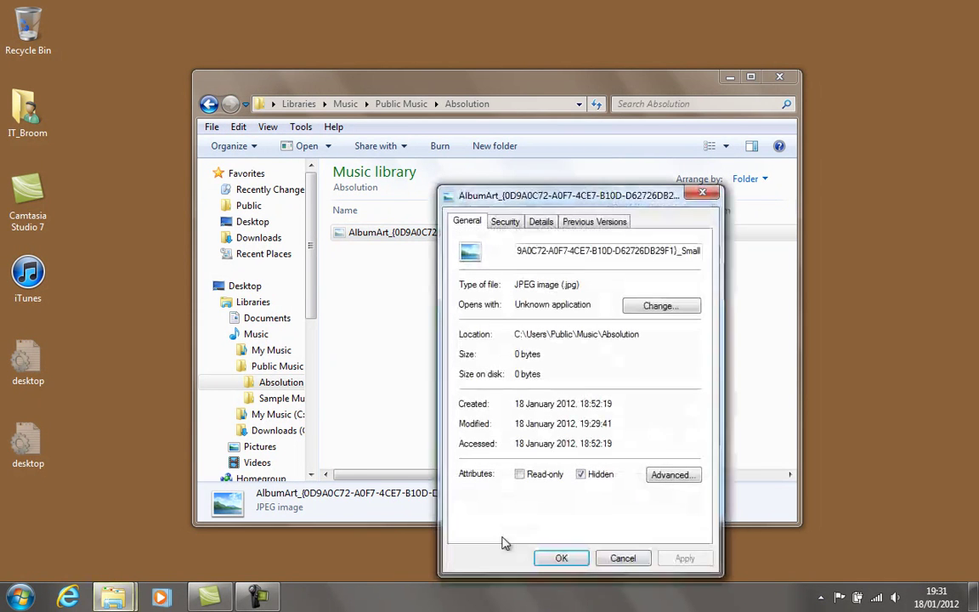
pyautogui.click(581, 474)
pyautogui.click(672, 474)
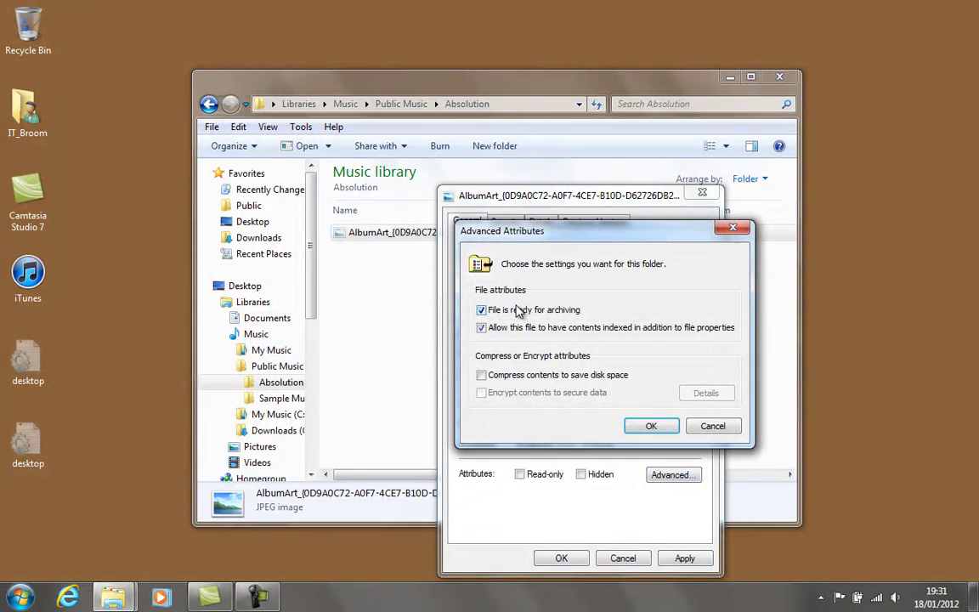
pyautogui.click(494, 311)
pyautogui.click(650, 426)
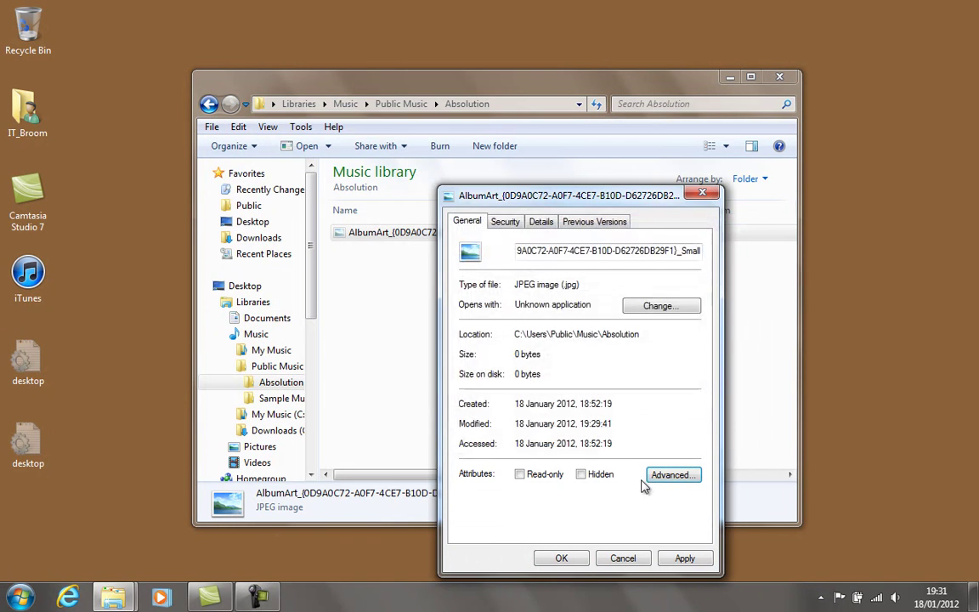
pyautogui.click(567, 561)
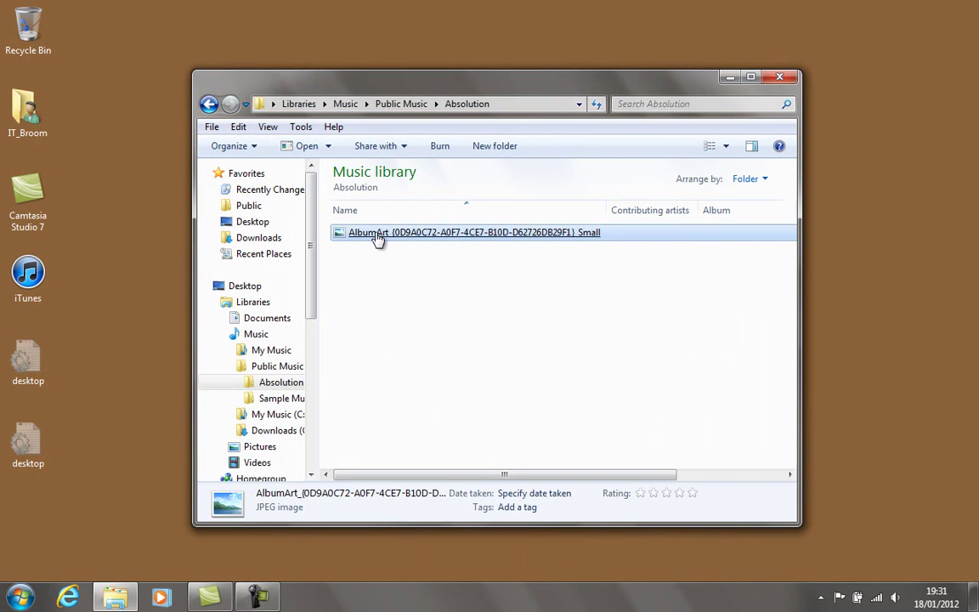
# - Permanently wipe the AlbumArt JPEG with Ashampoo WinOptimizer 6
pyautogui.rightClick(378, 238)
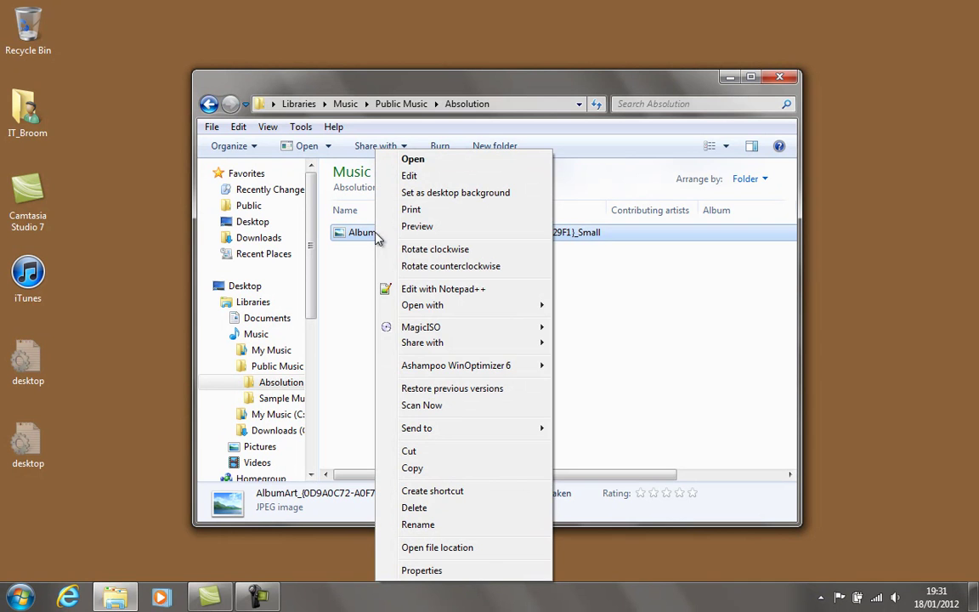
pyautogui.moveTo(536, 364)
pyautogui.click(591, 368)
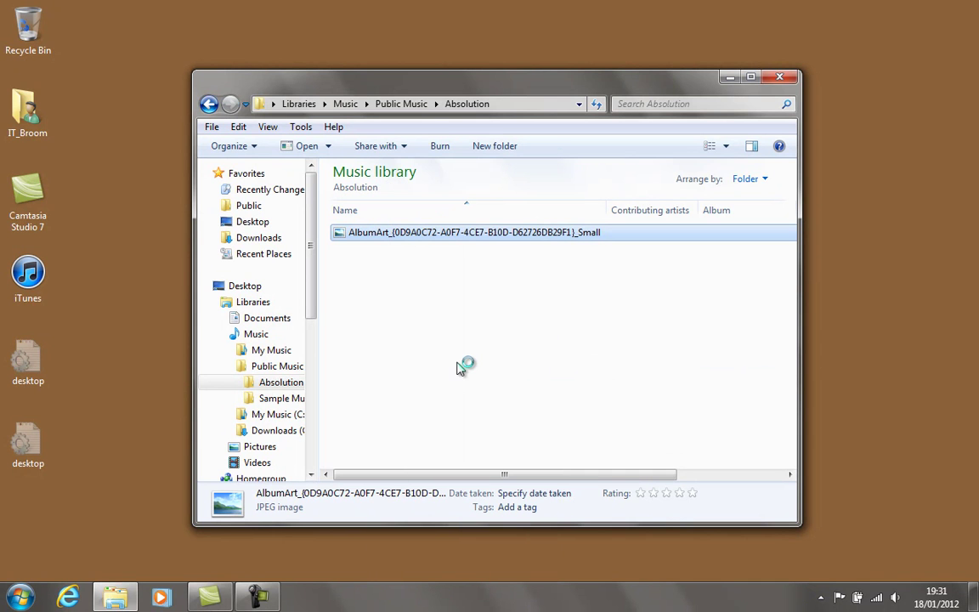
pyautogui.click(514, 353)
# - Permanently wipe the Absolution folder in Public Music using Ashampoo WinOptimizer 6's Wipe command
pyautogui.click(278, 366)
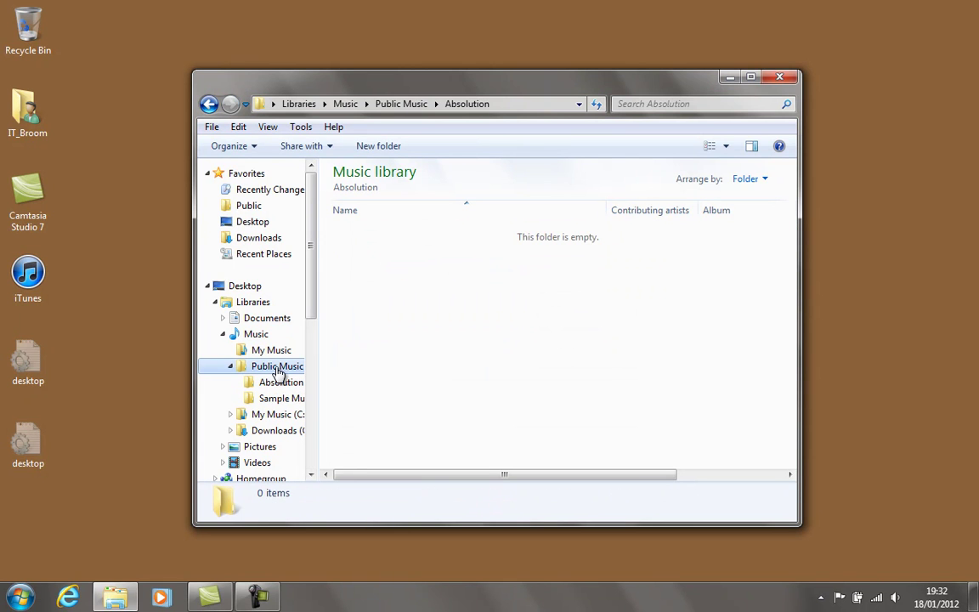
pyautogui.click(387, 235)
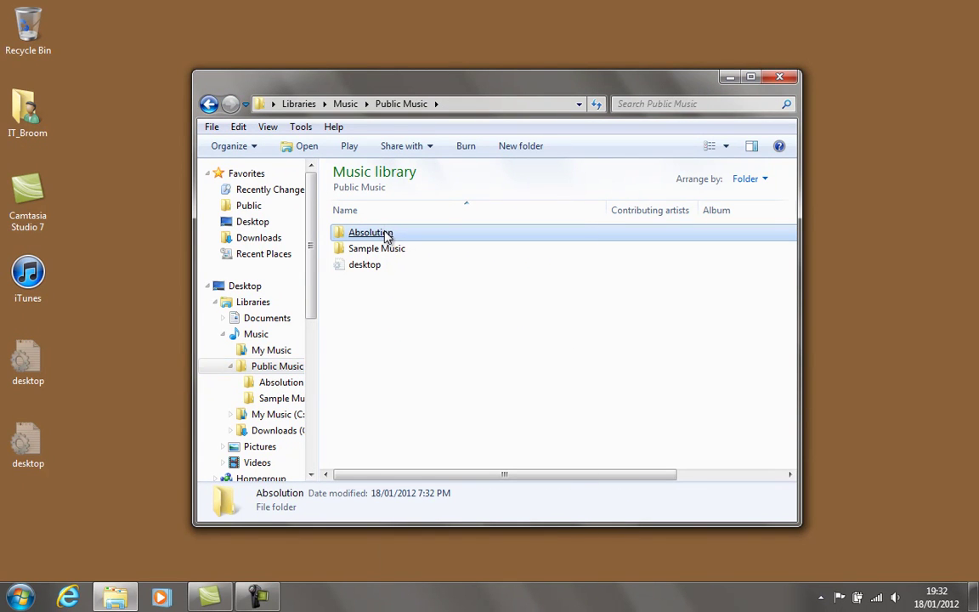
pyautogui.rightClick(387, 236)
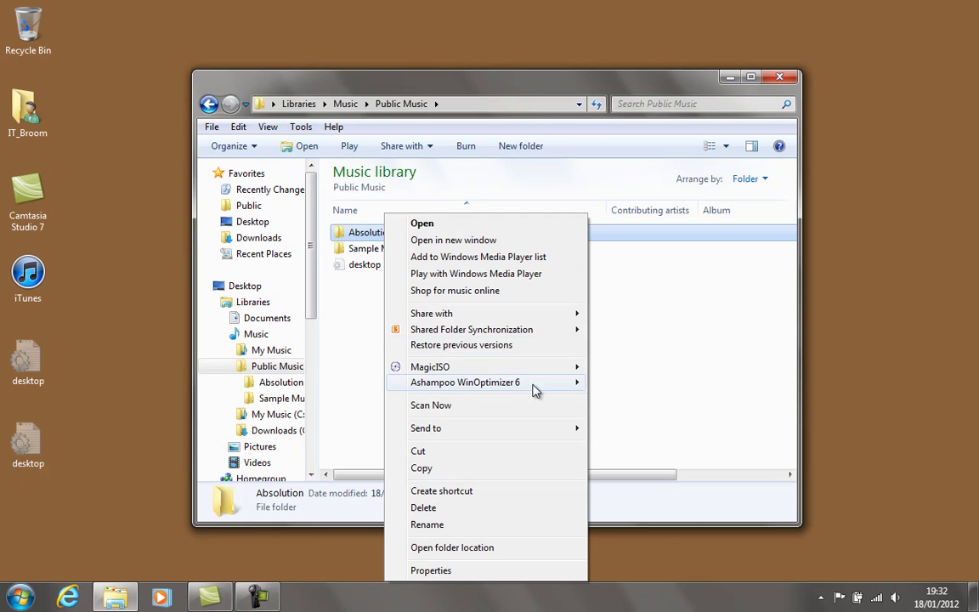
pyautogui.moveTo(565, 383)
pyautogui.click(632, 384)
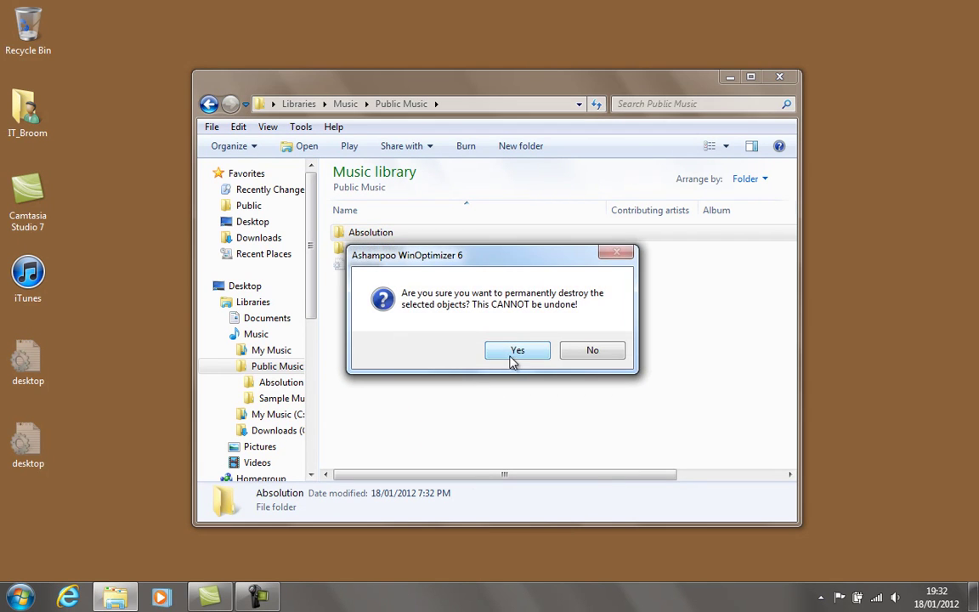
pyautogui.click(511, 353)
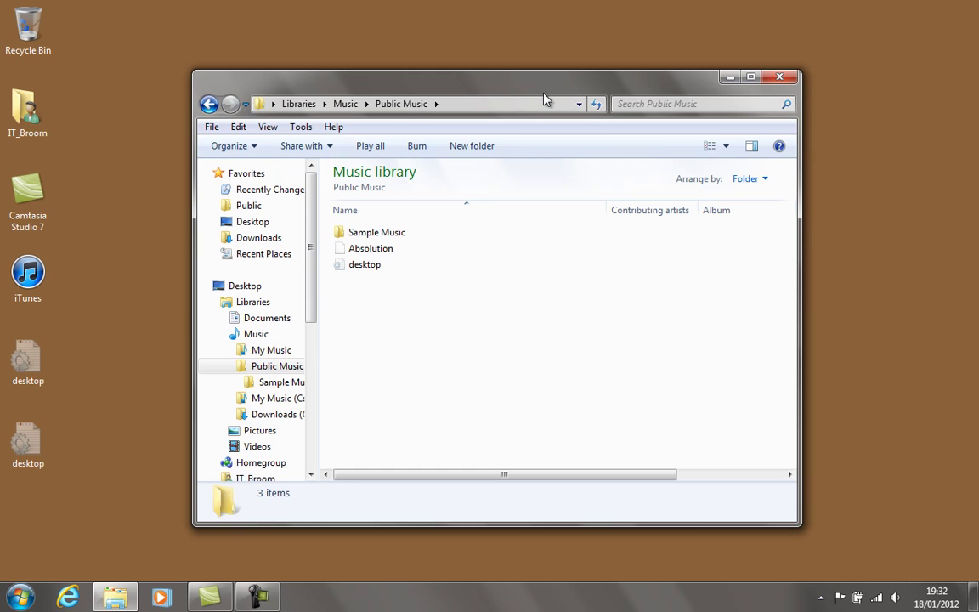
pyautogui.moveTo(549, 85); pyautogui.dragTo(476, 99)
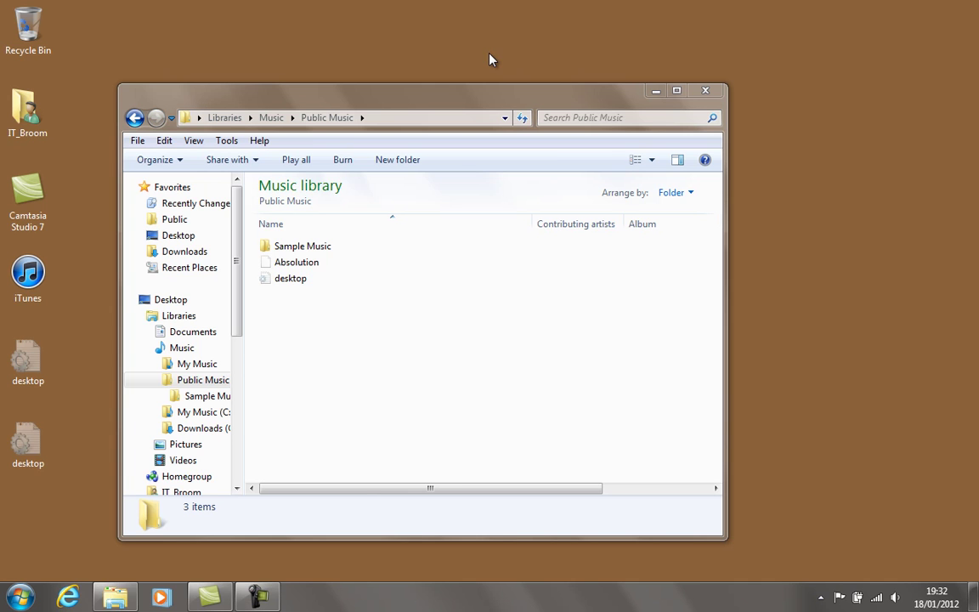
# - In Folder Options, choose Don't show hidden files, hide protected system files, then close Public Music
pyautogui.click(228, 141)
pyautogui.click(241, 215)
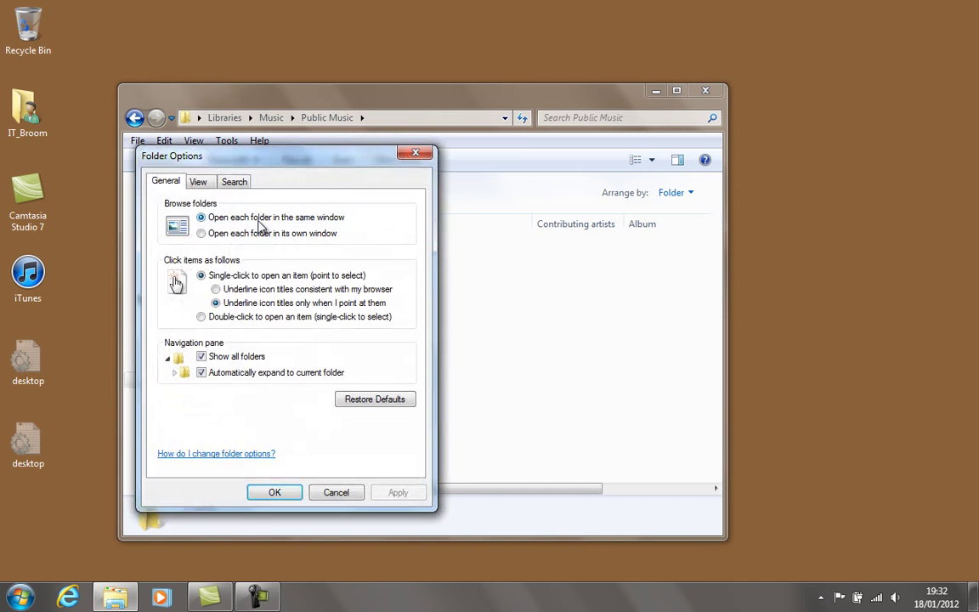
pyautogui.click(198, 182)
pyautogui.click(236, 382)
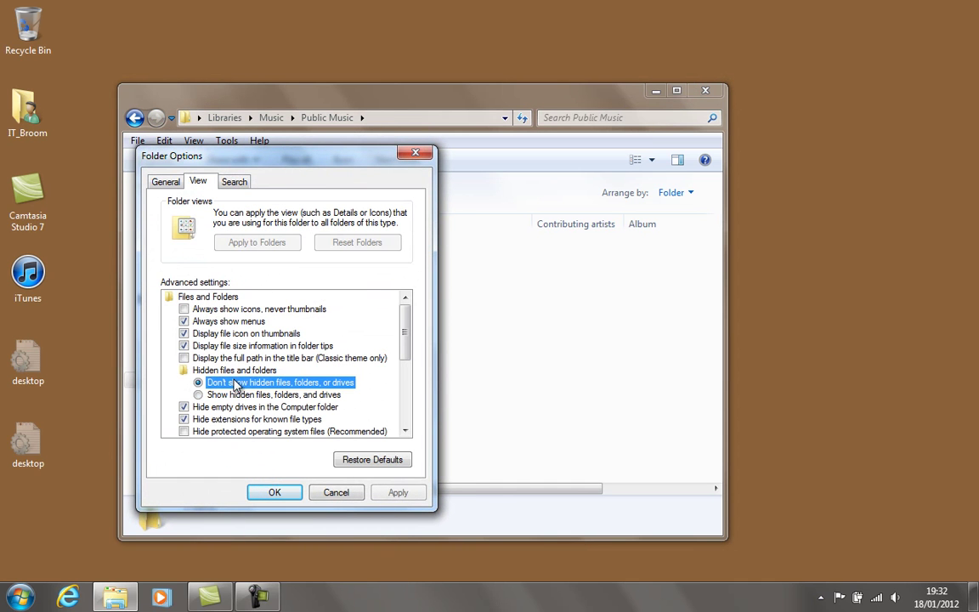
pyautogui.click(184, 431)
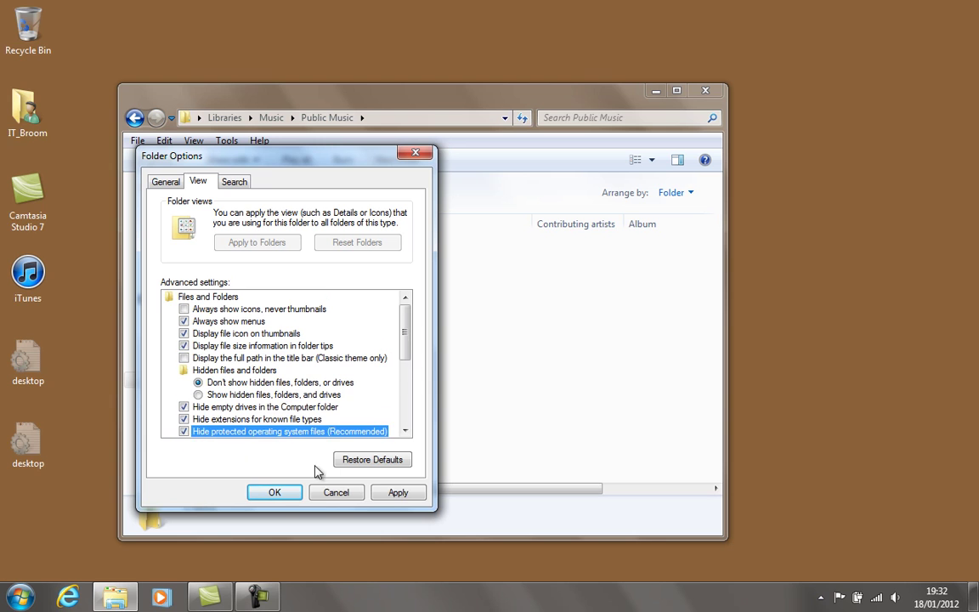
pyautogui.click(396, 492)
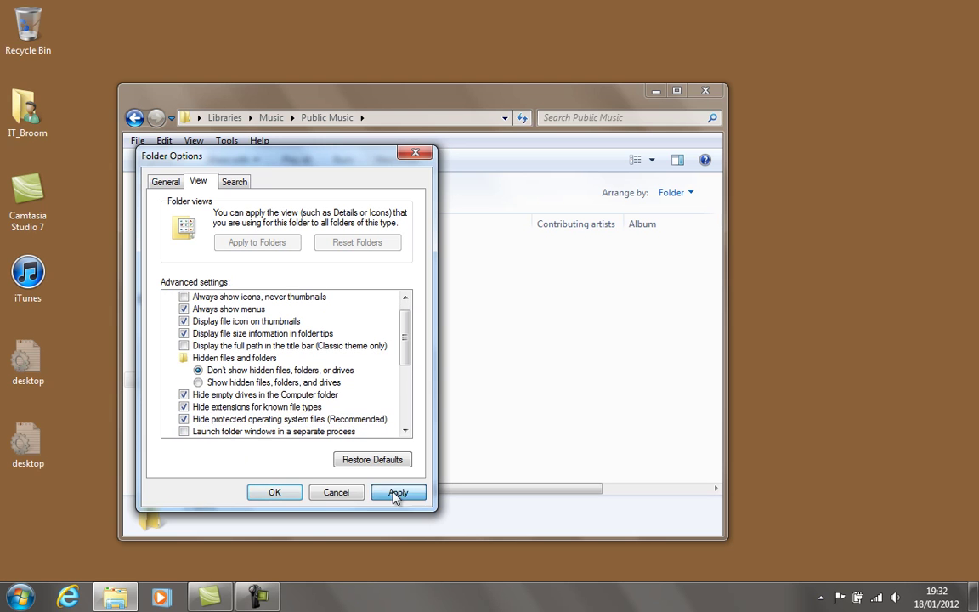
pyautogui.click(282, 494)
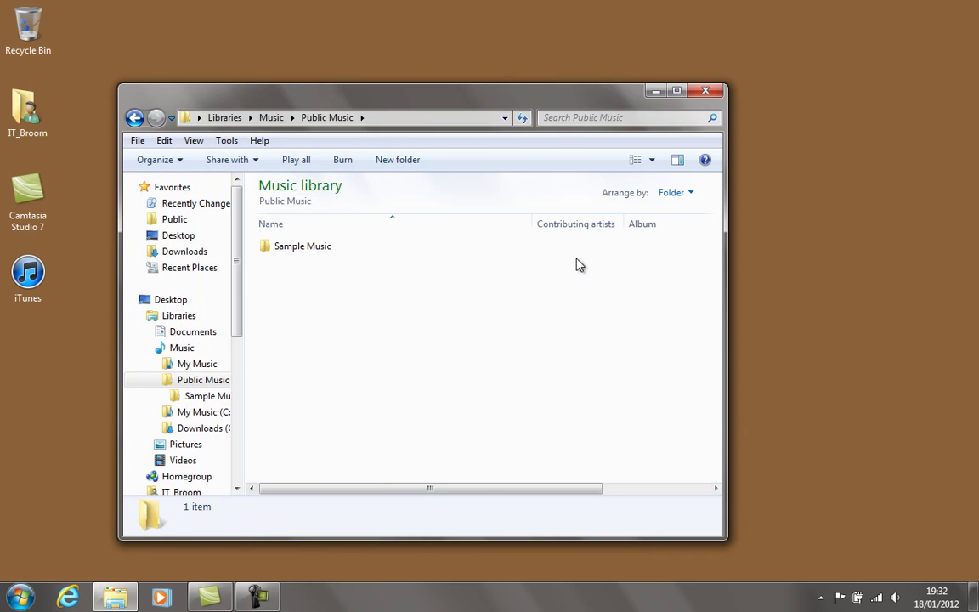
pyautogui.click(705, 90)
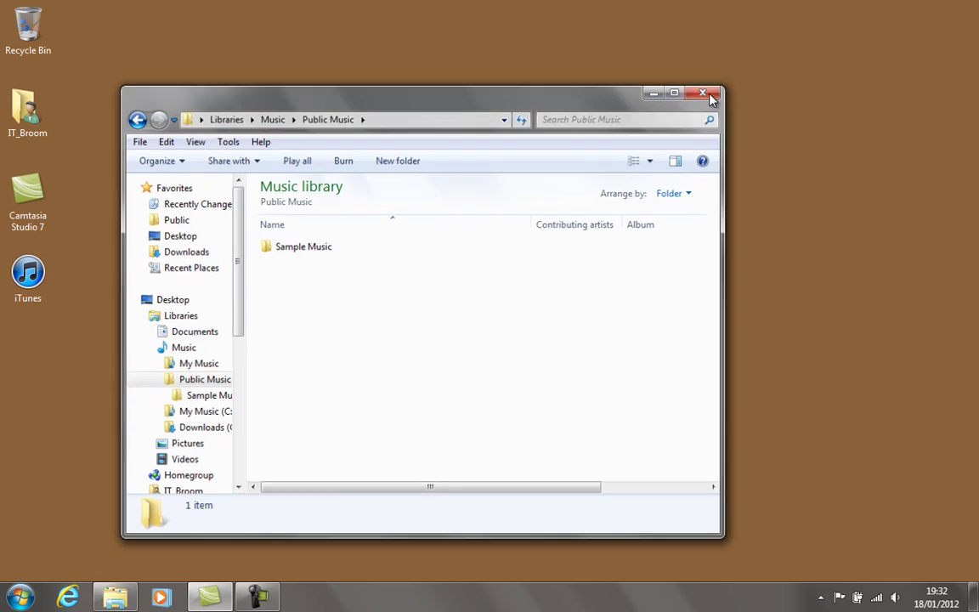